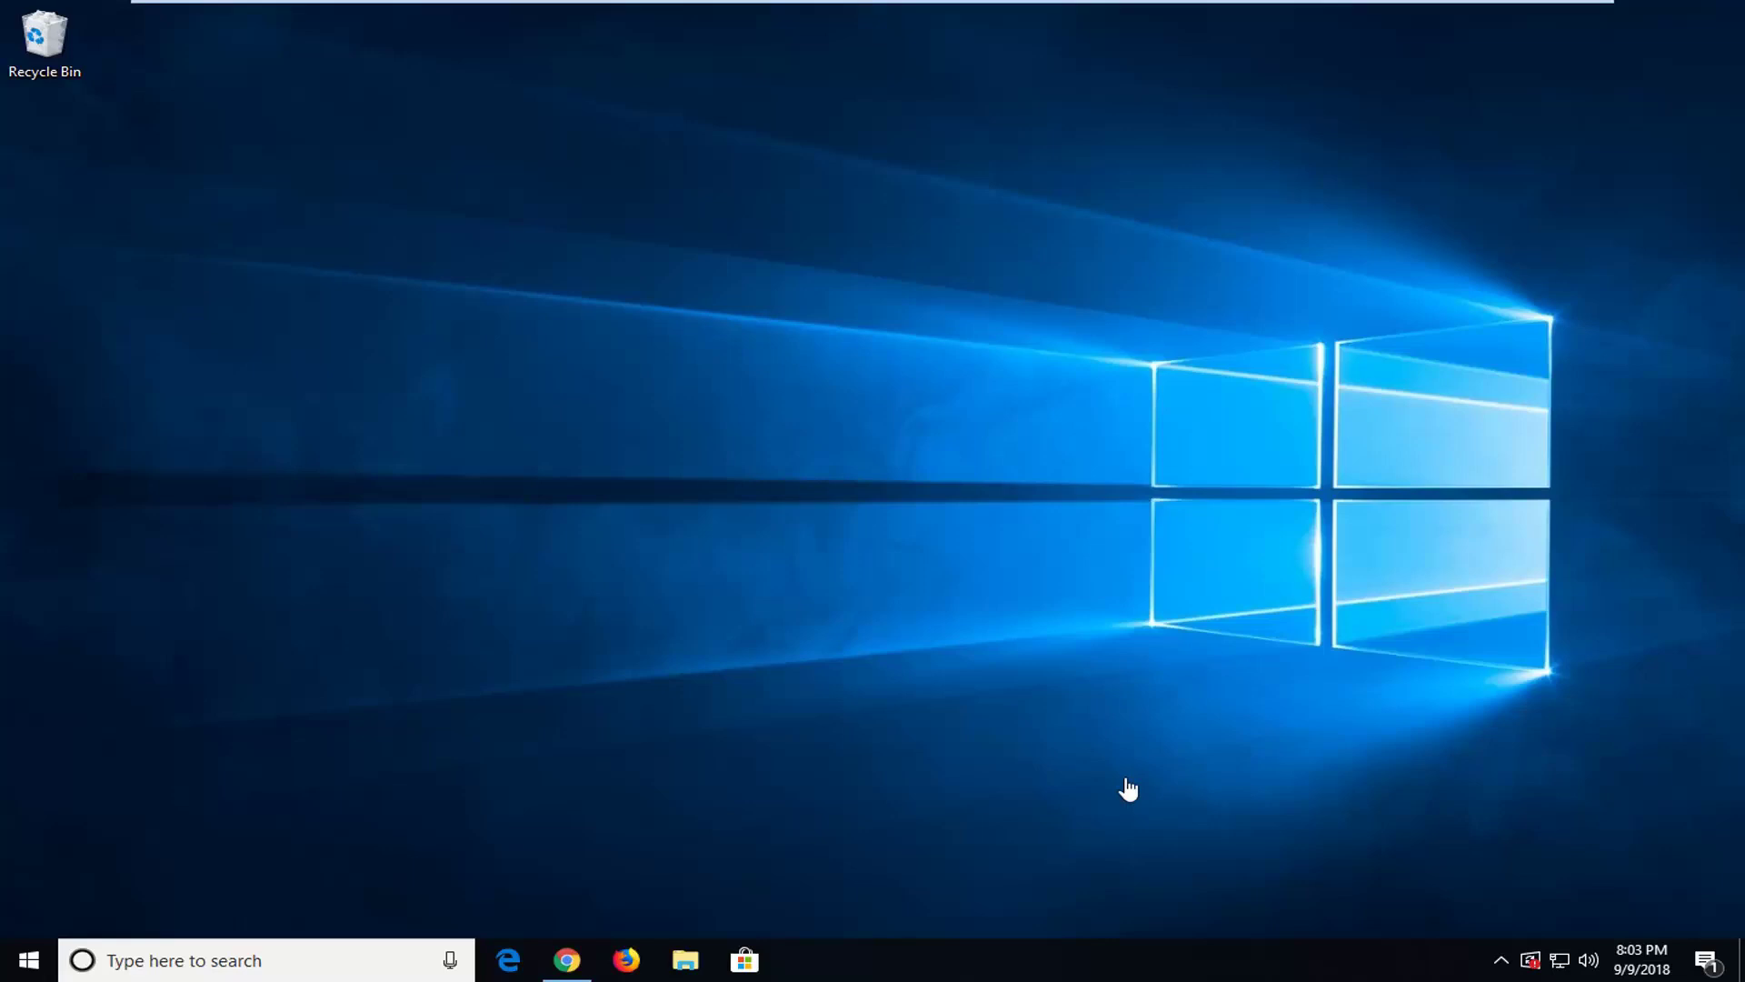
# Search the Start menu for 'troubleshoot' and launch the Troubleshoot system settings.
pyautogui.click(28, 960)
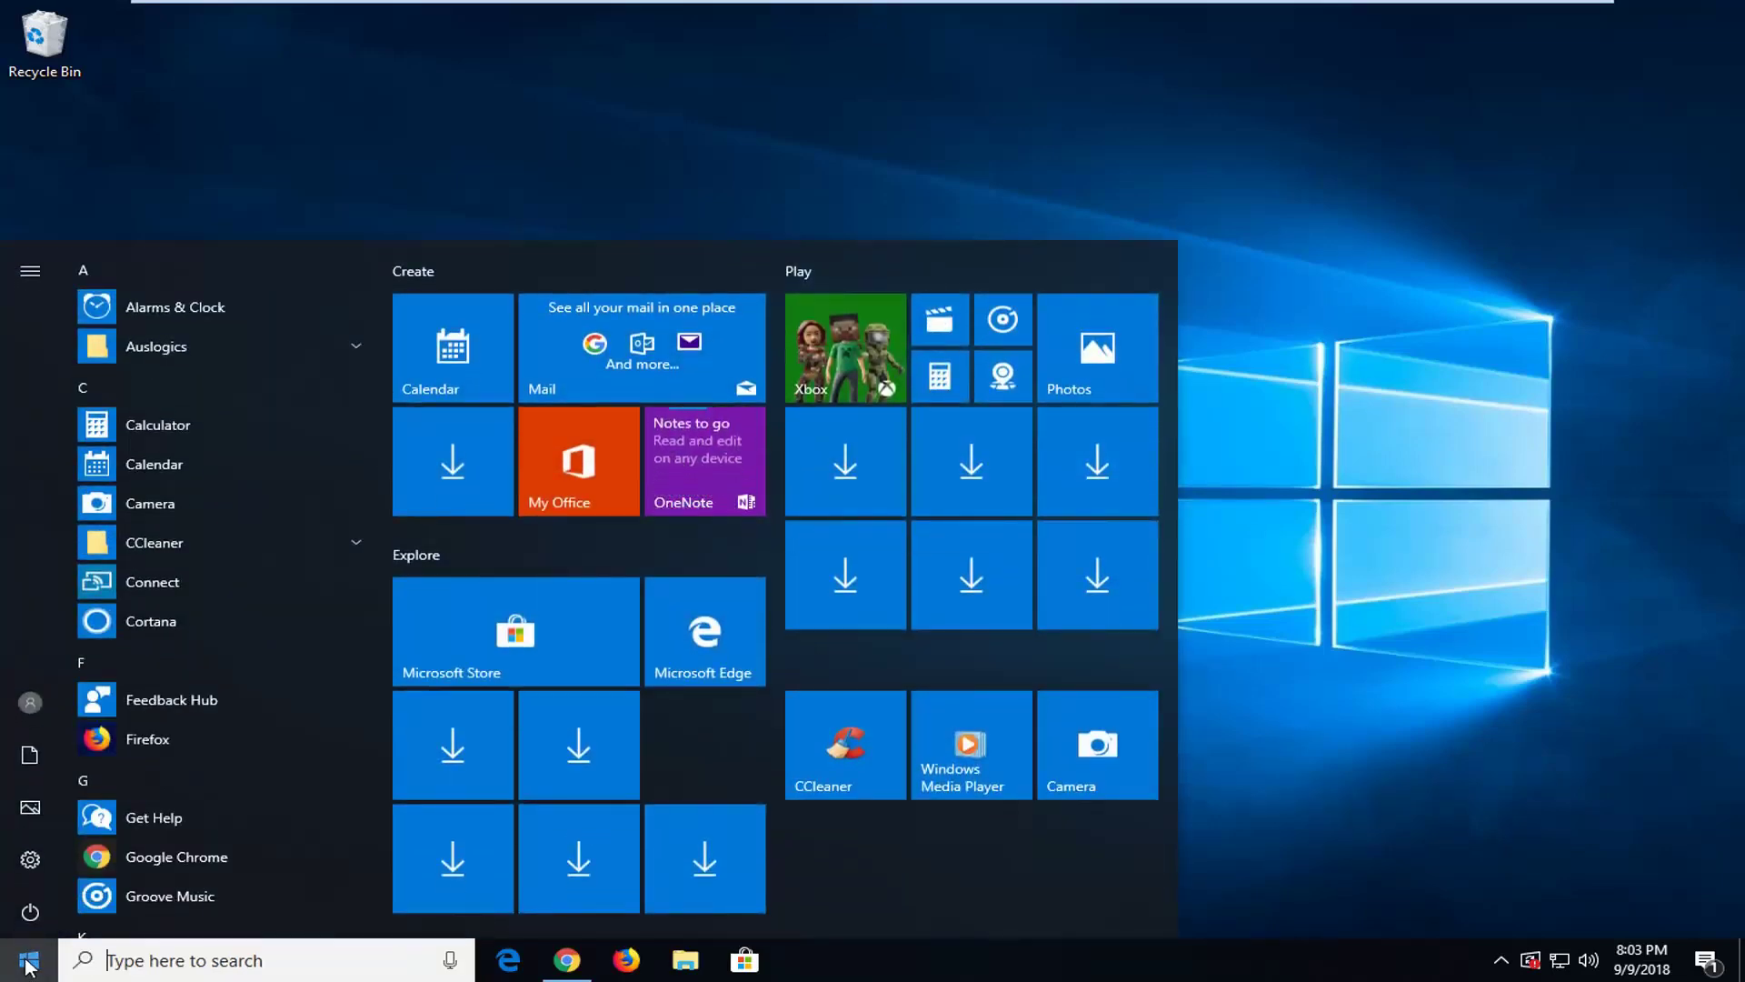
pyautogui.write('troubleshoot')
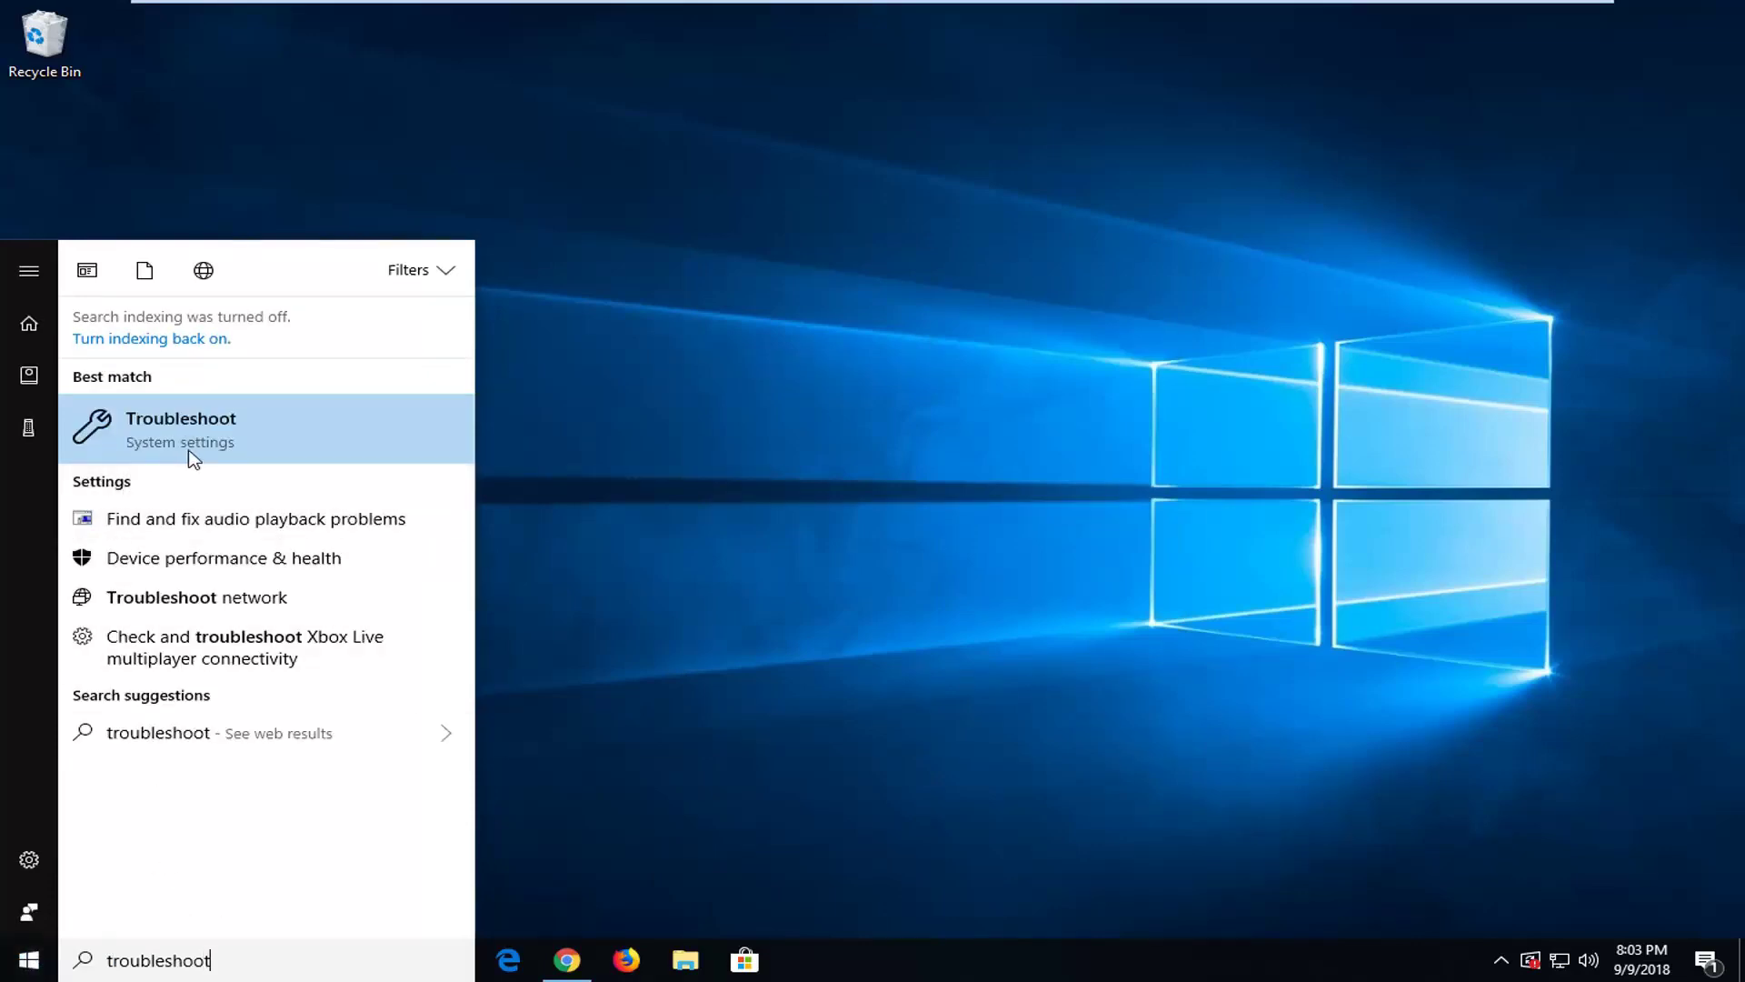
pyautogui.click(229, 443)
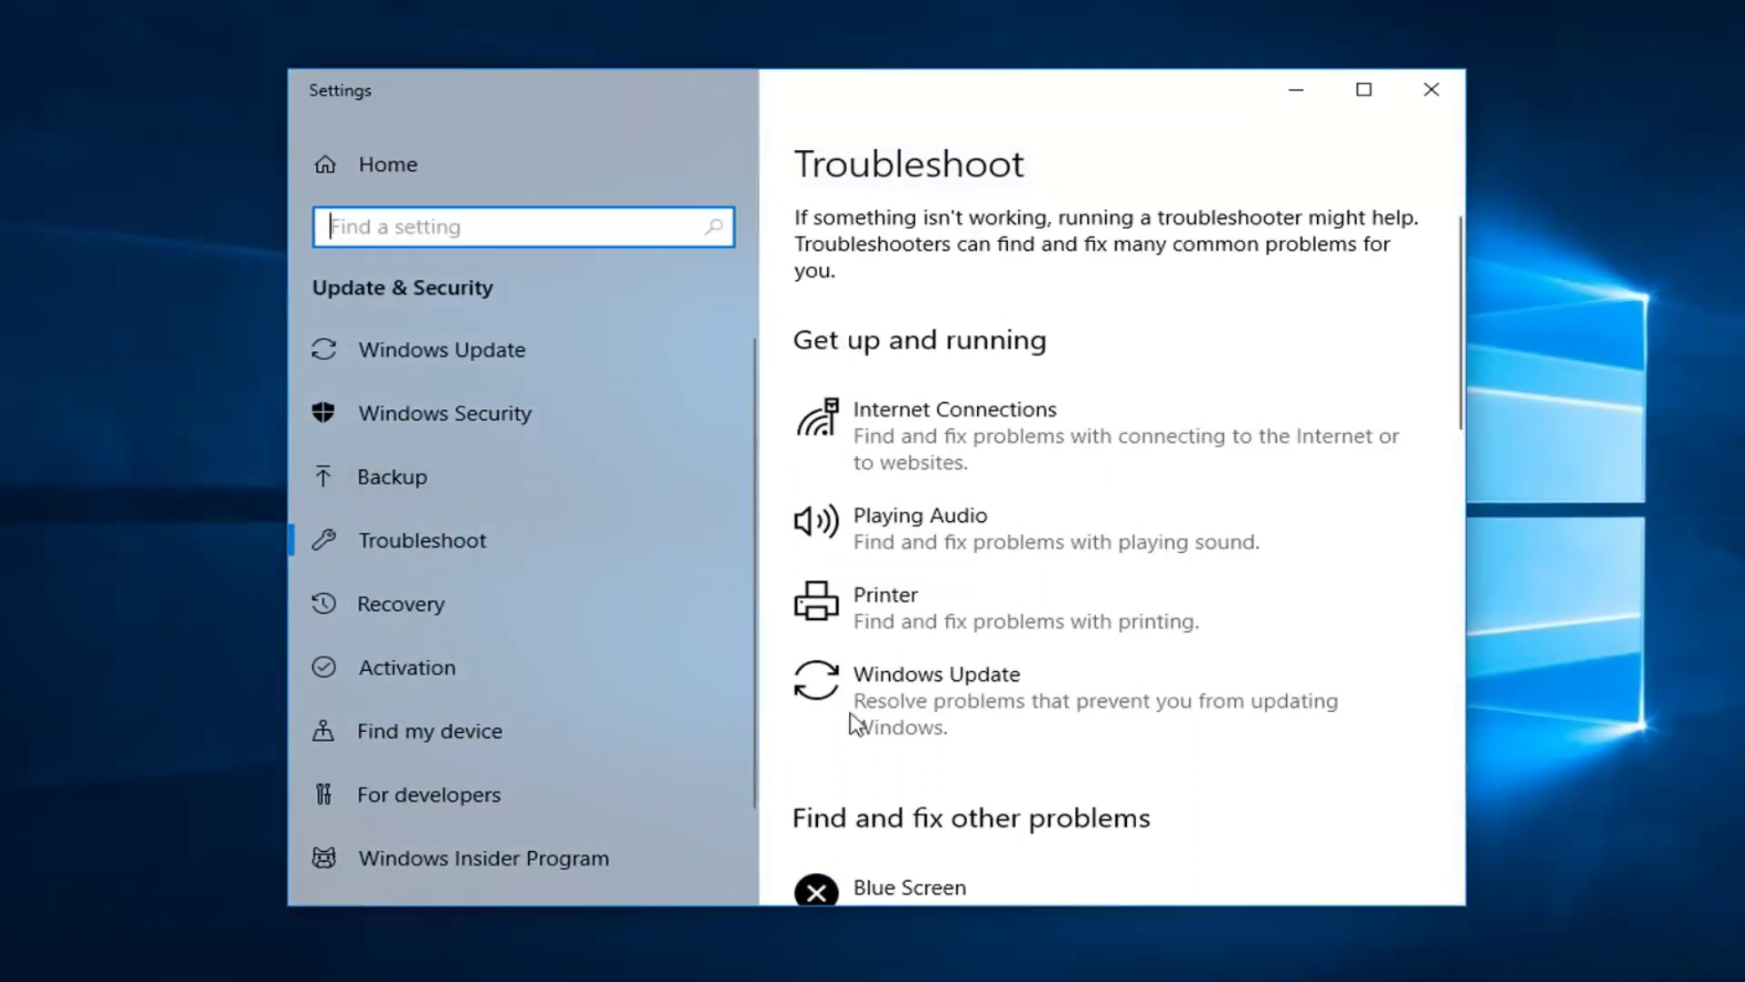
# Select Windows Update on the Troubleshoot page to reveal its run option.
pyautogui.click(971, 726)
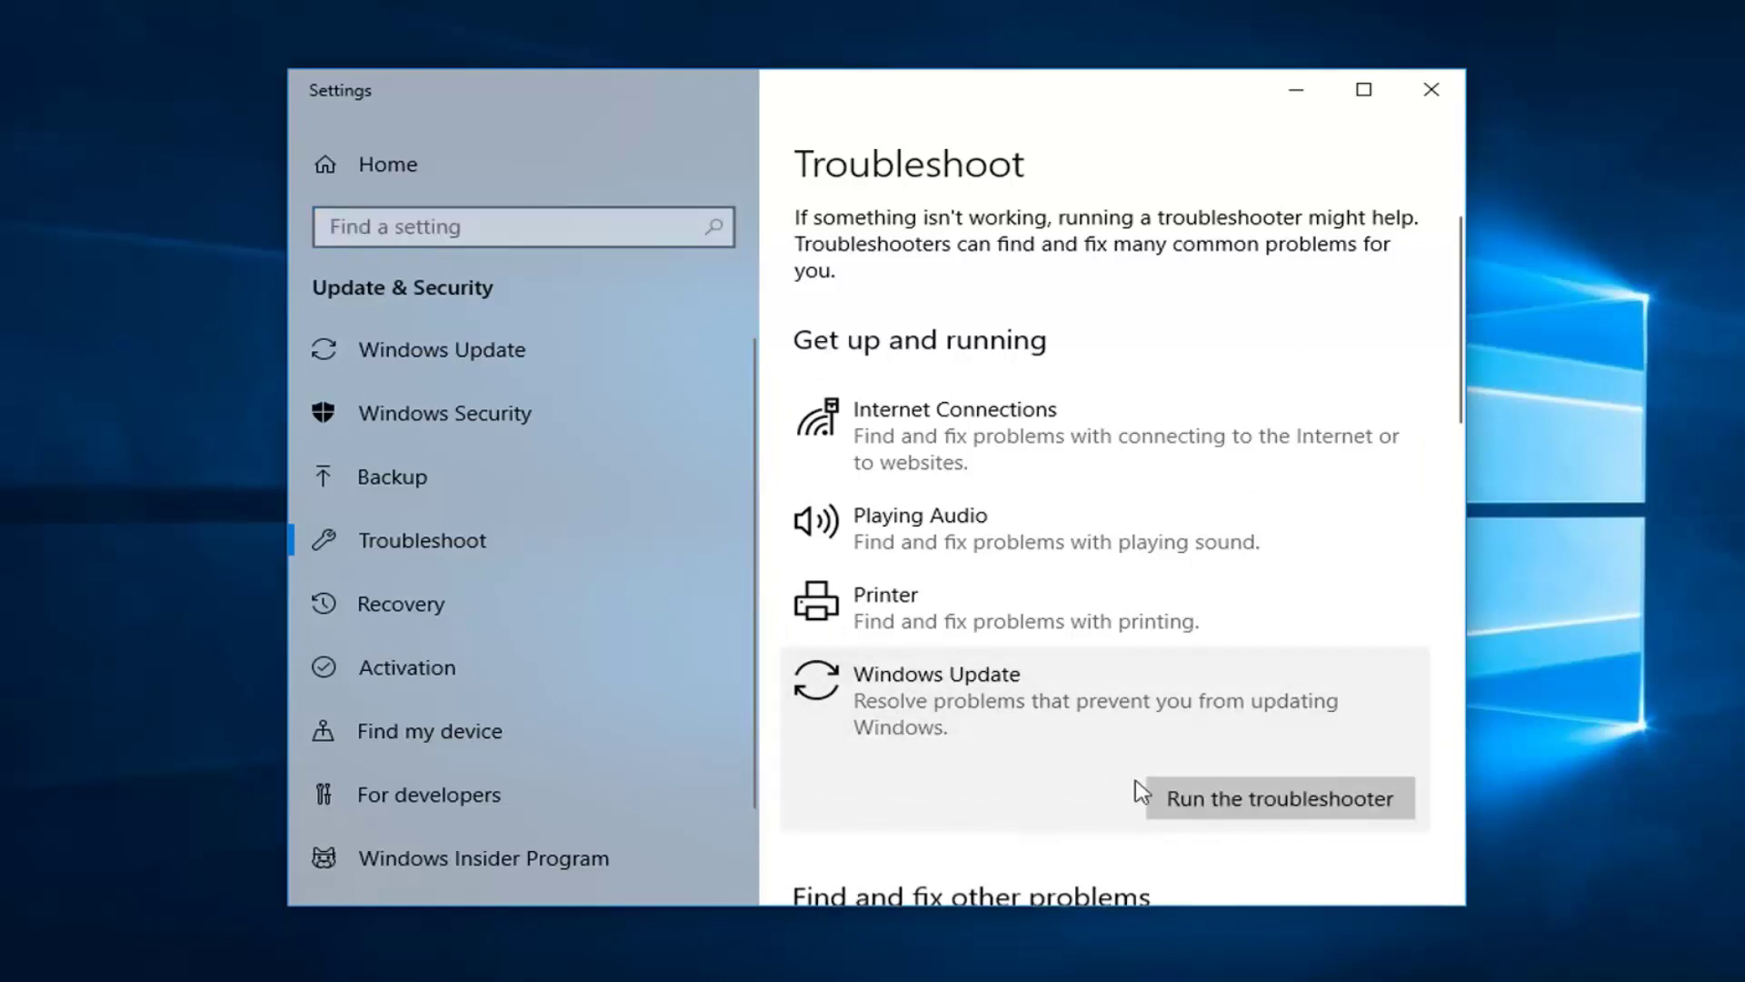
# Run the Windows Update troubleshooter and continue past the pending reboot warning.
pyautogui.click(1190, 806)
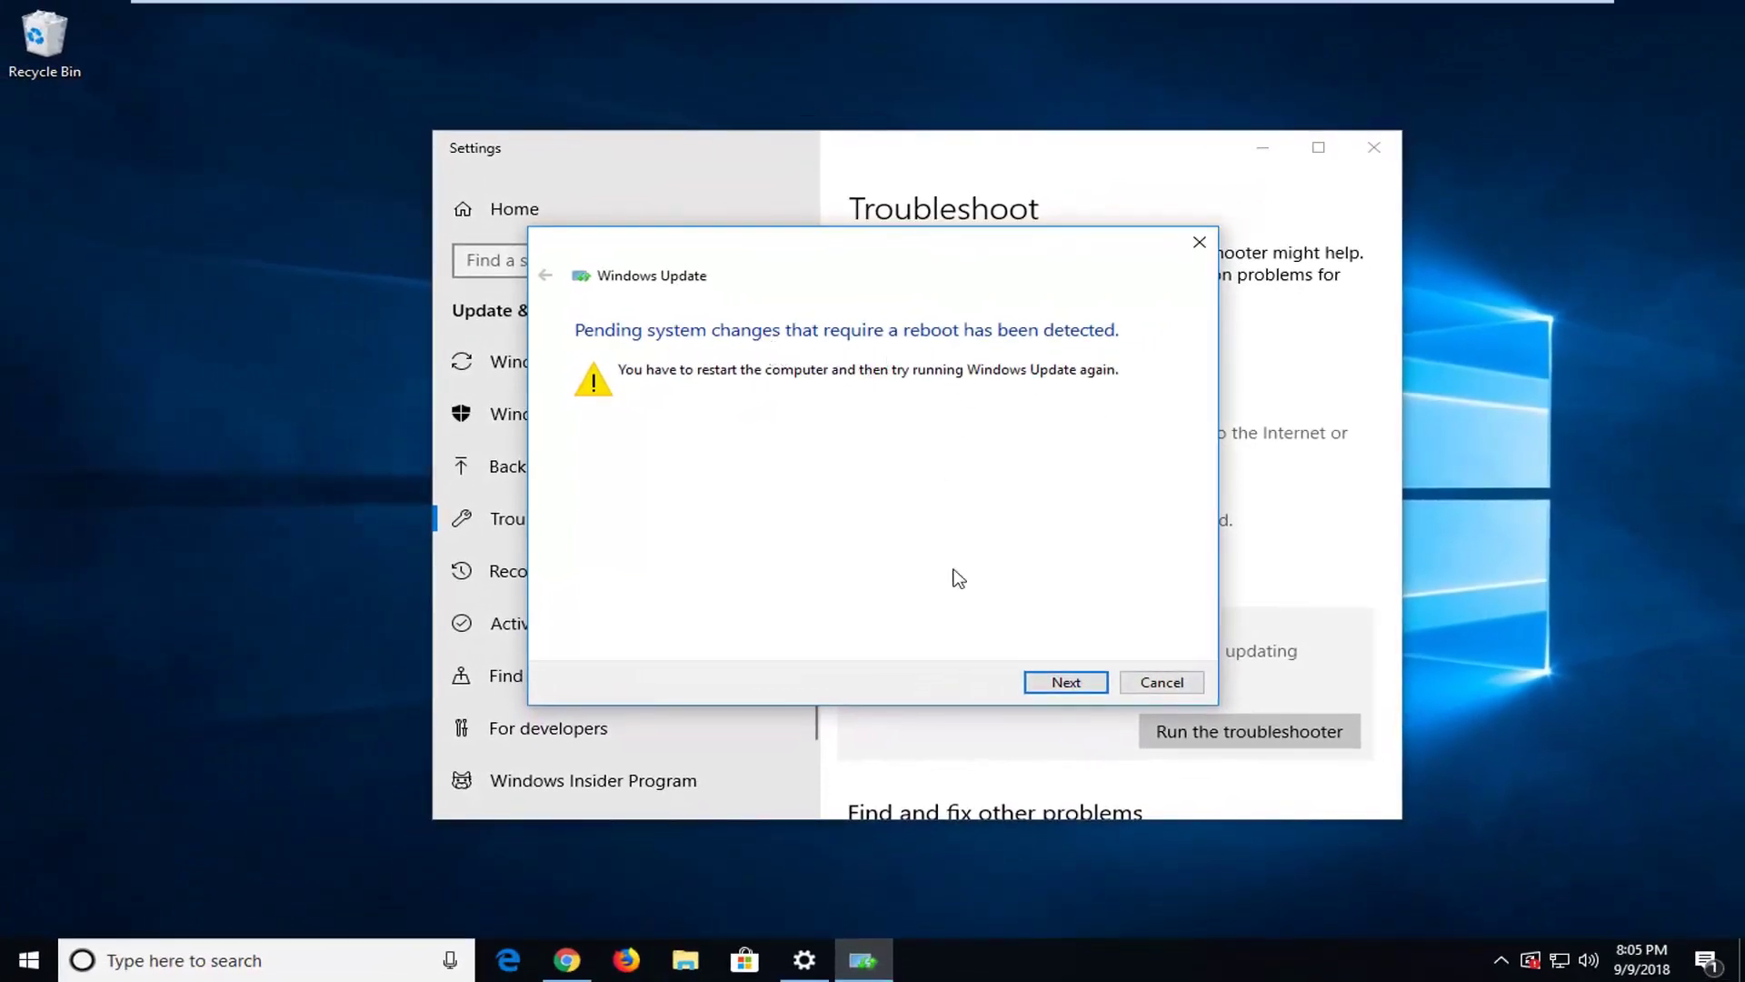
pyautogui.click(1062, 682)
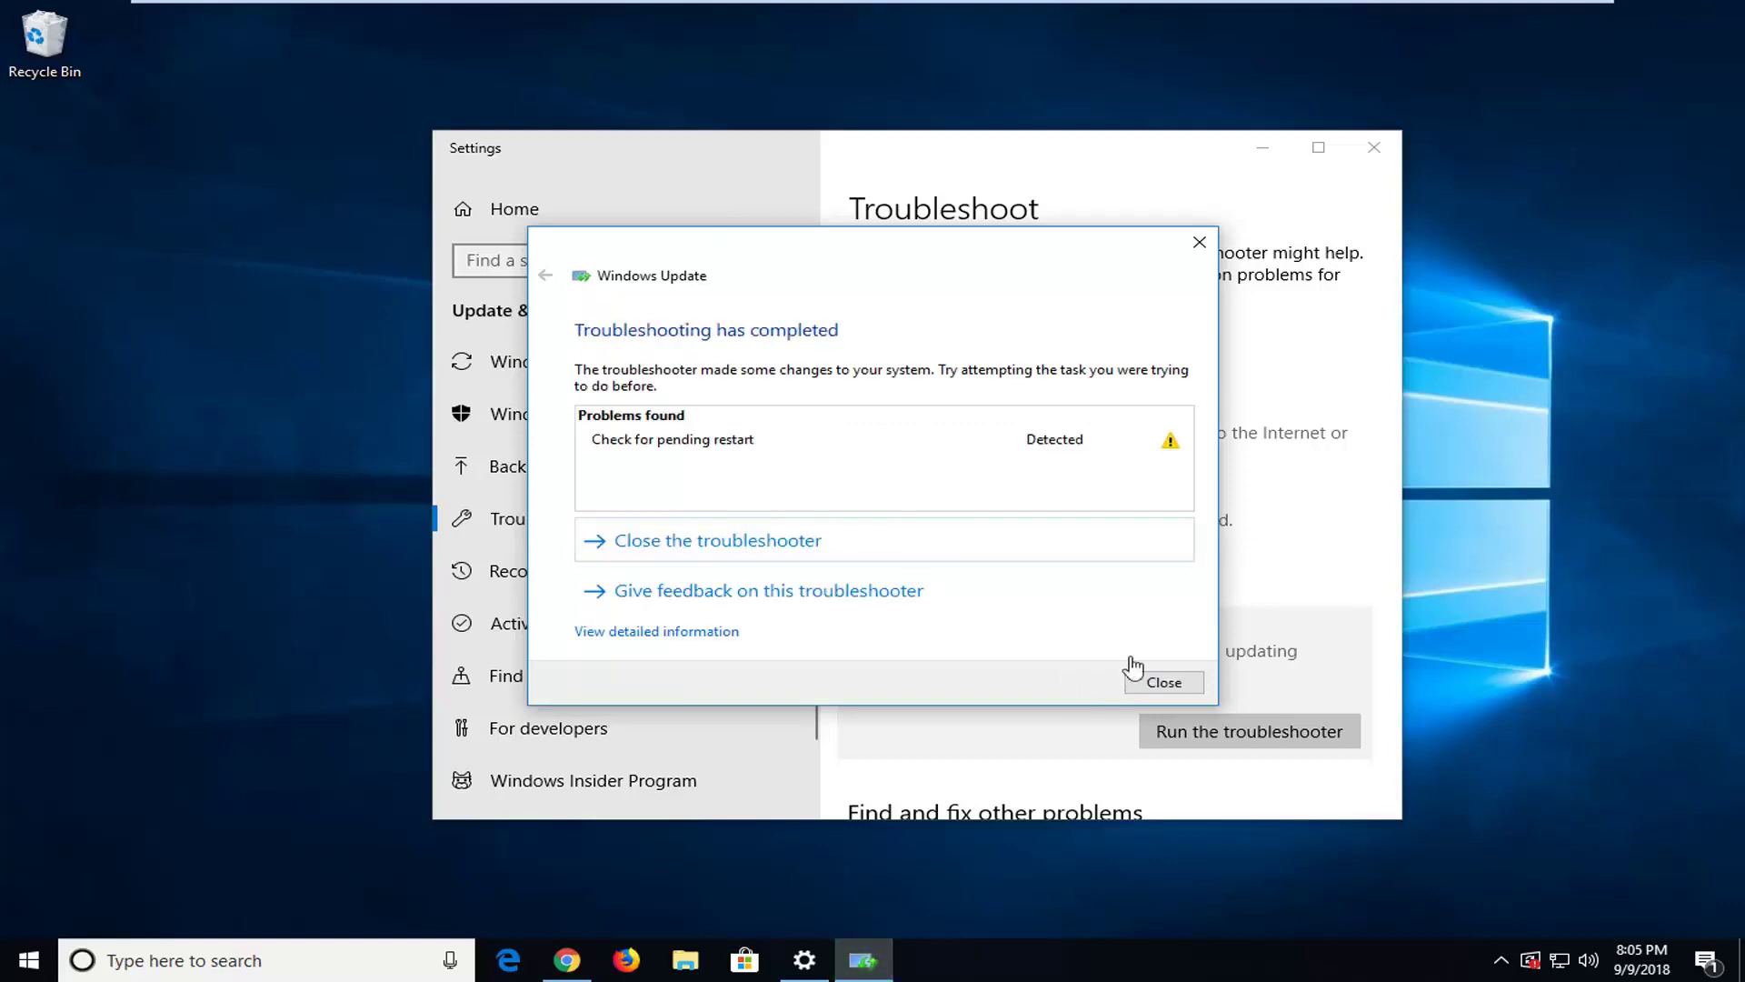
# Dismiss the finished troubleshooter and close the Settings window.
pyautogui.click(1153, 684)
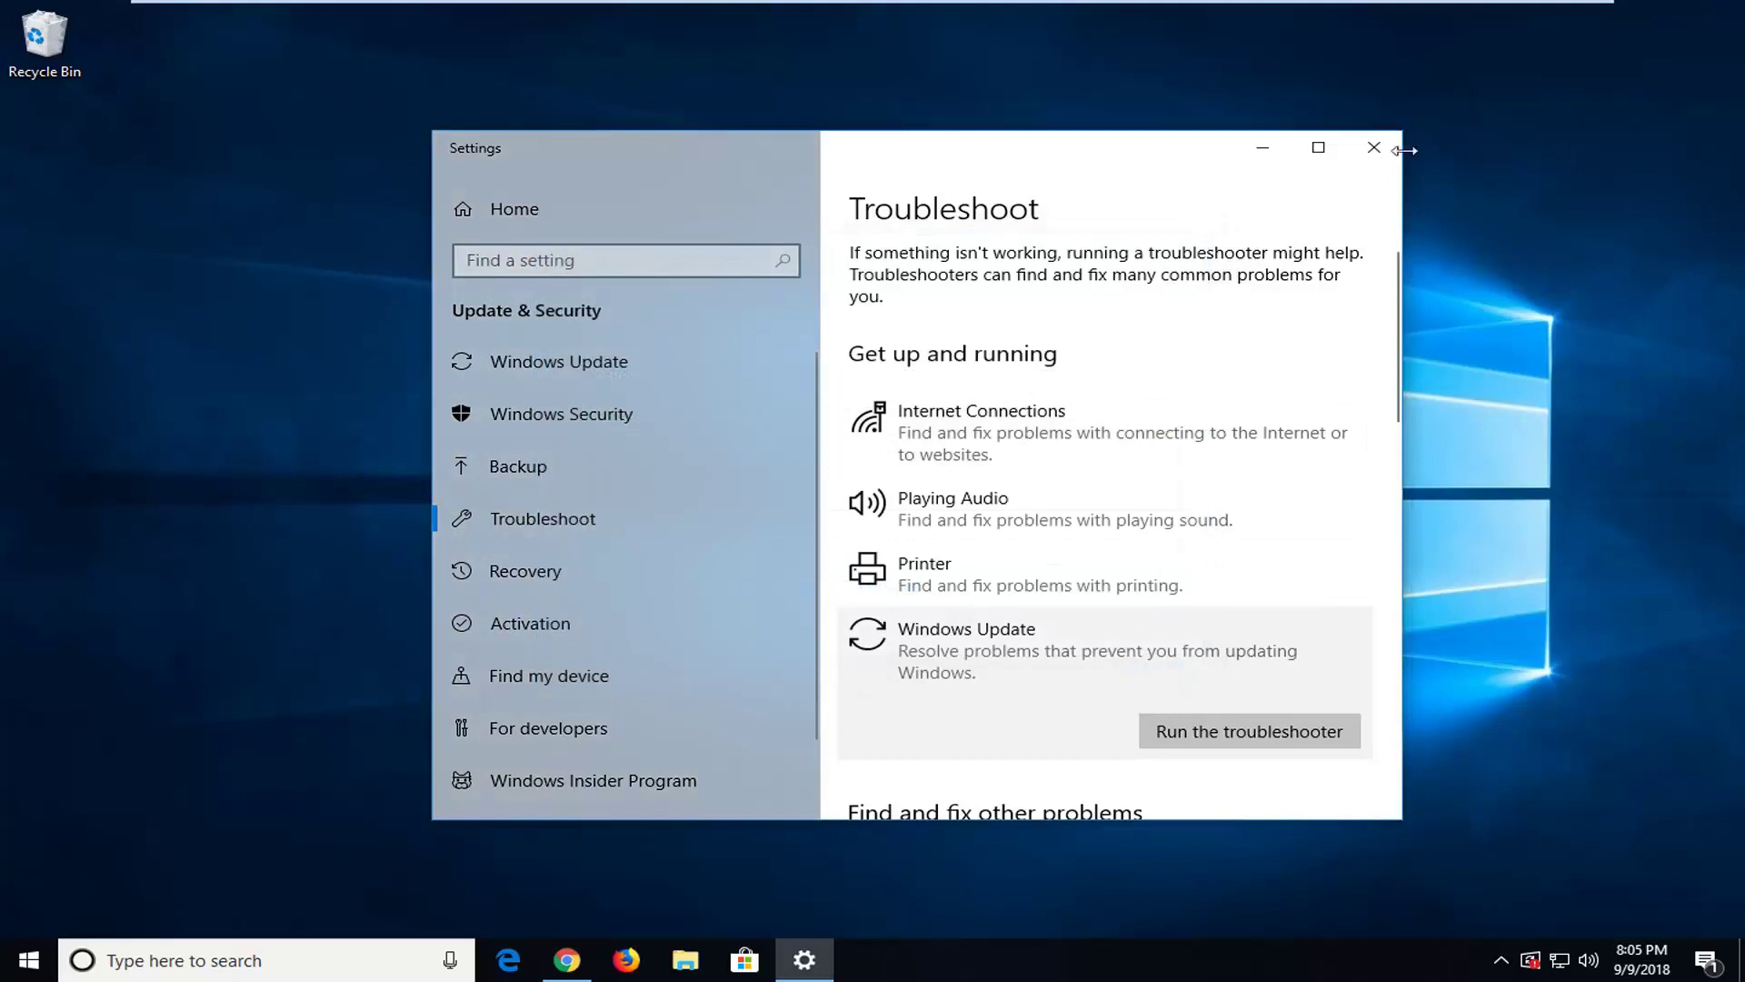
pyautogui.click(1373, 147)
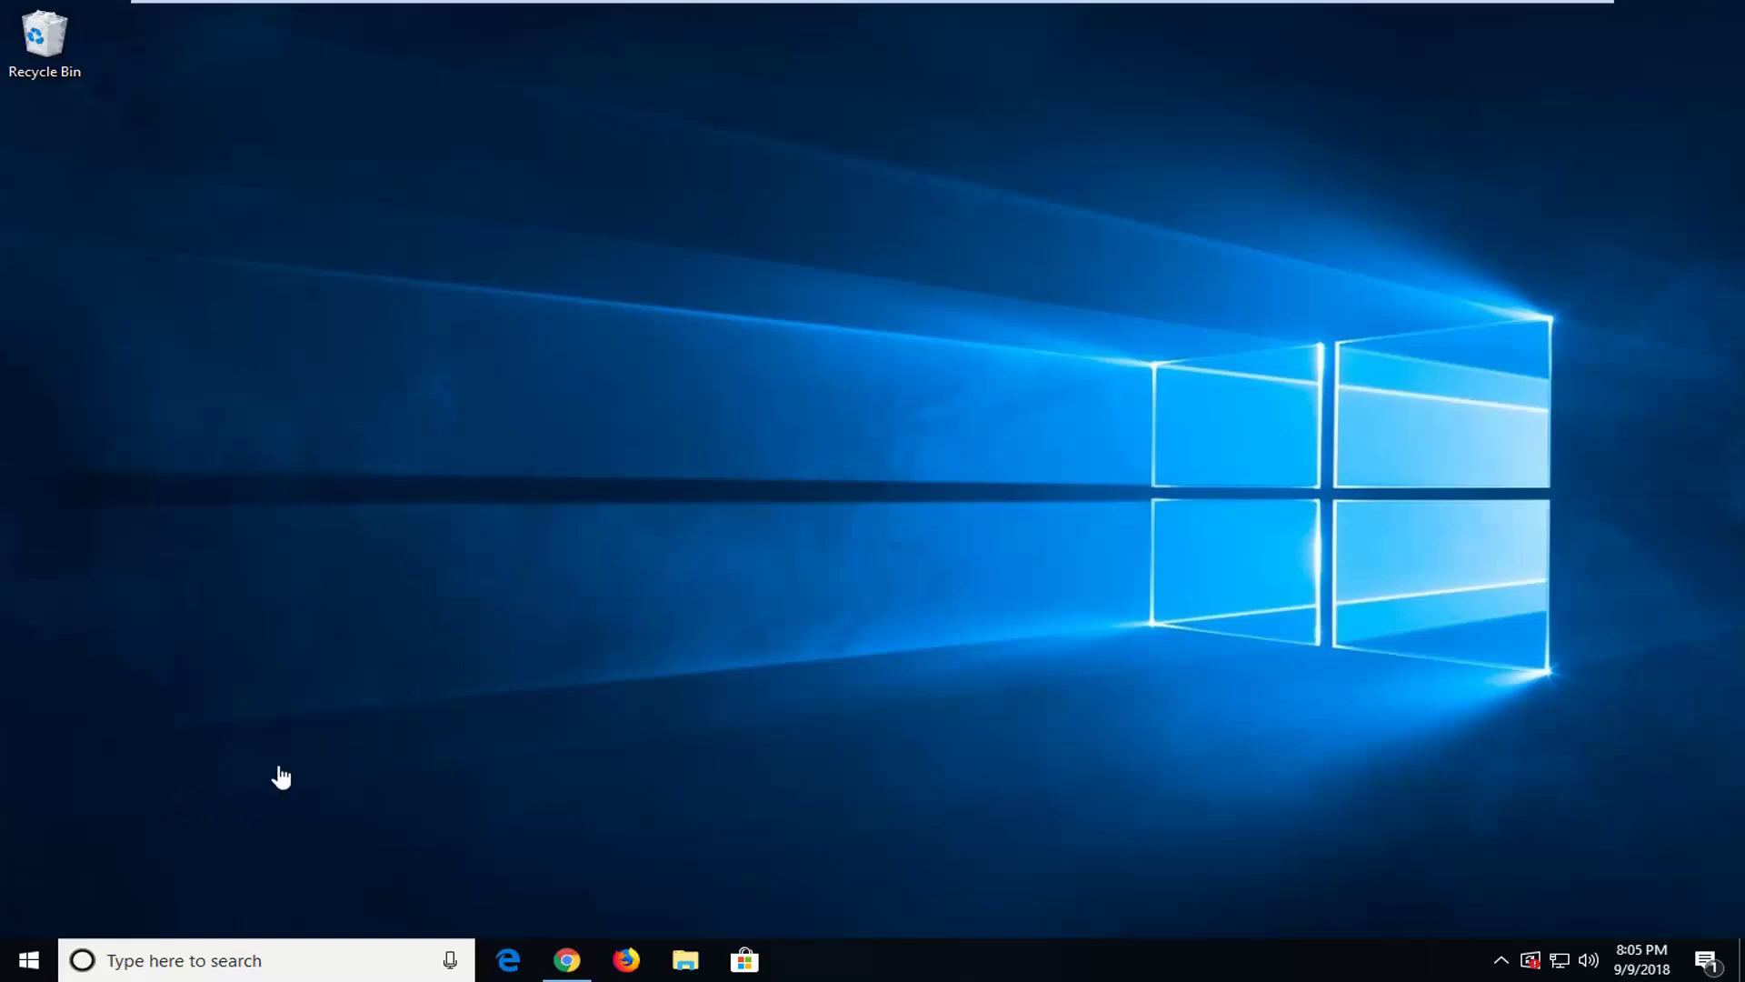
# Search Start for gpedit.msc and run it as administrator to launch Local Group Policy Editor.
pyautogui.click(31, 961)
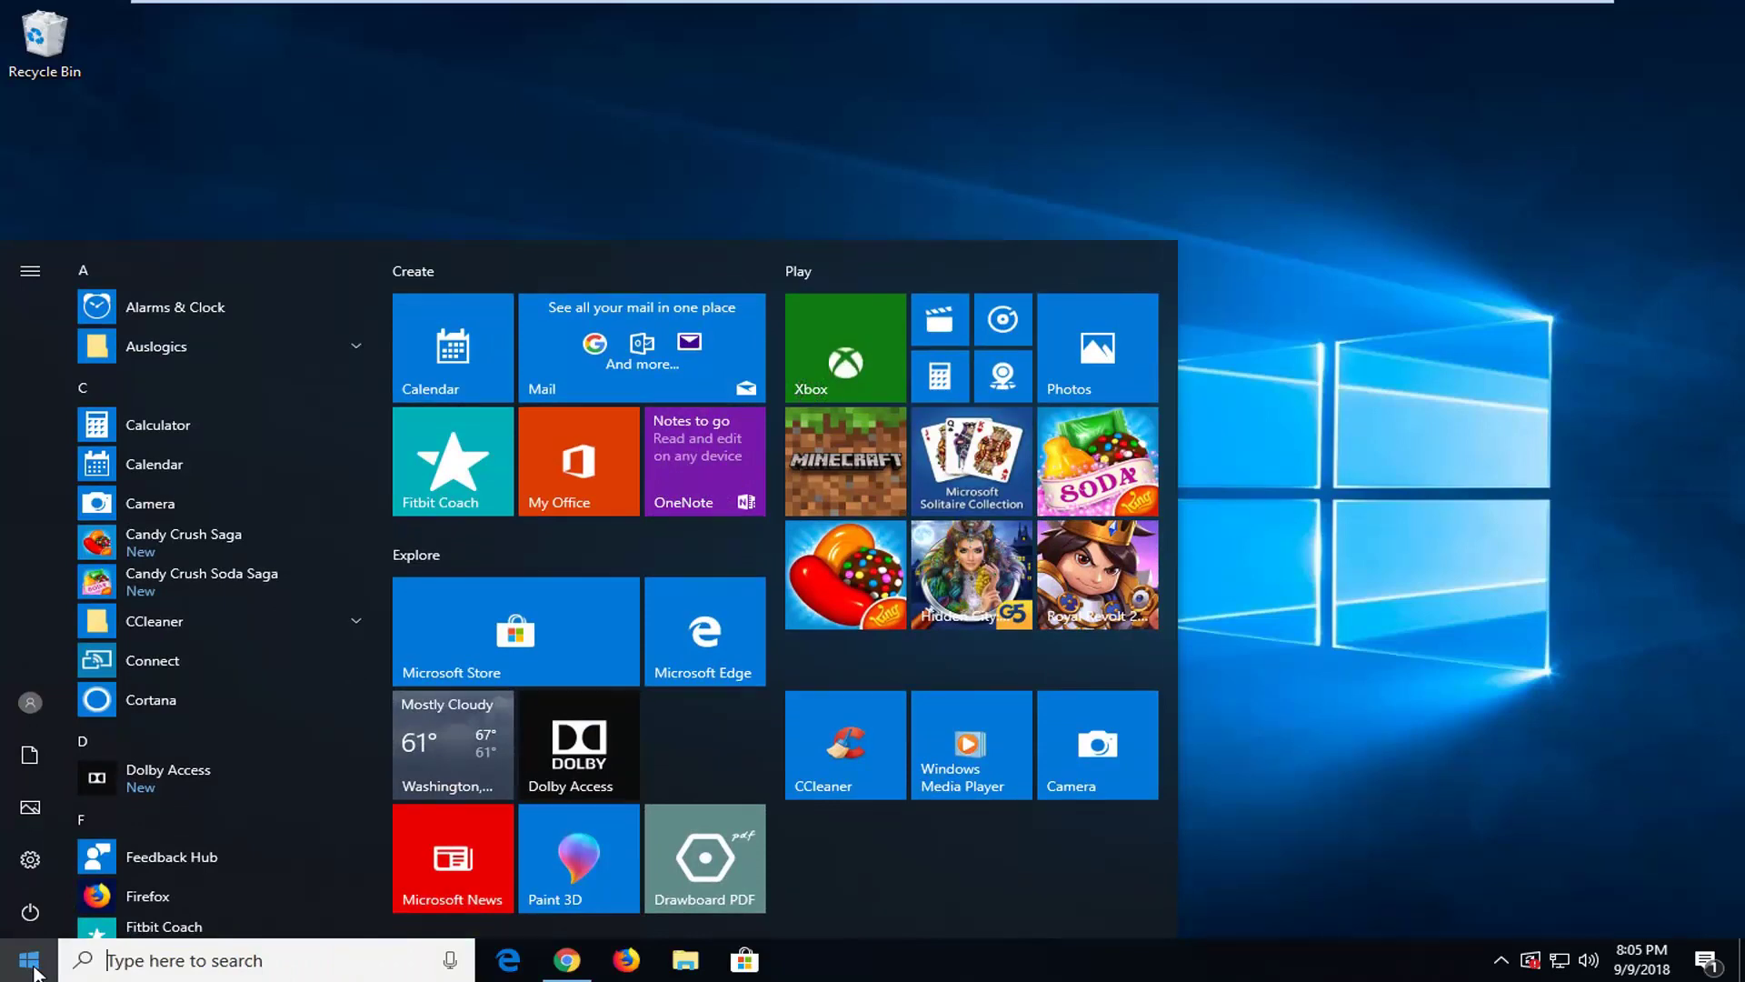
pyautogui.write('gpedit.msc')
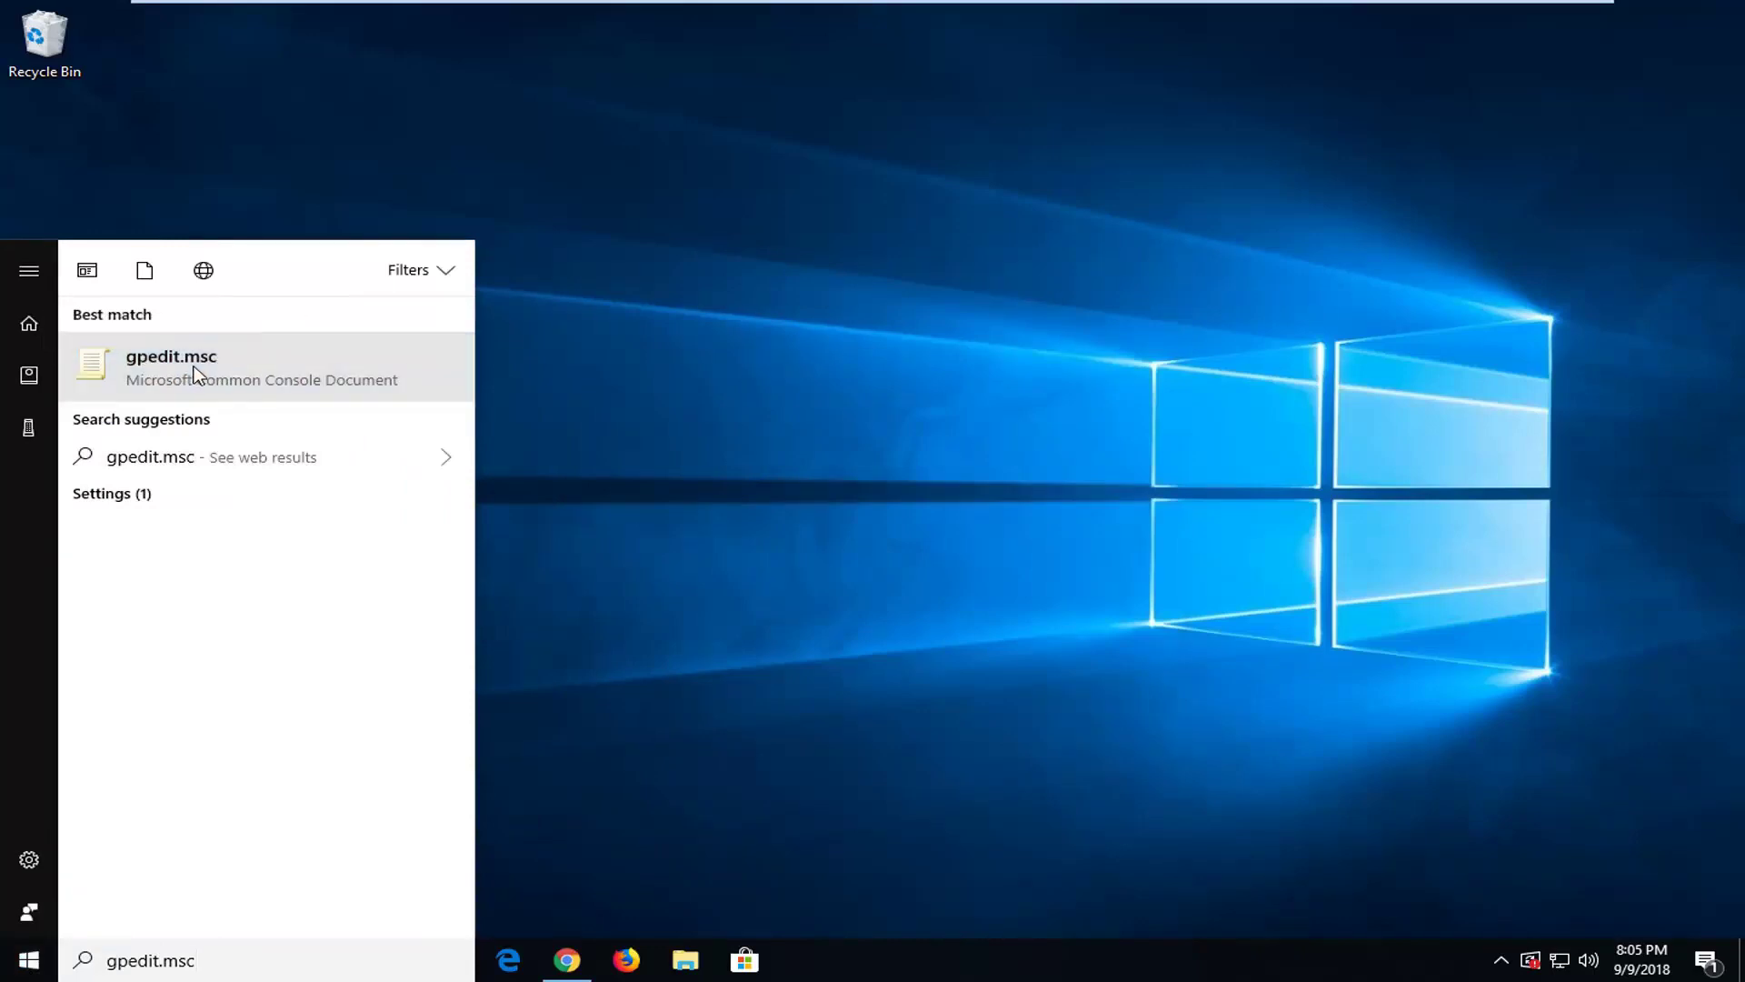
pyautogui.rightClick(202, 366)
pyautogui.click(246, 396)
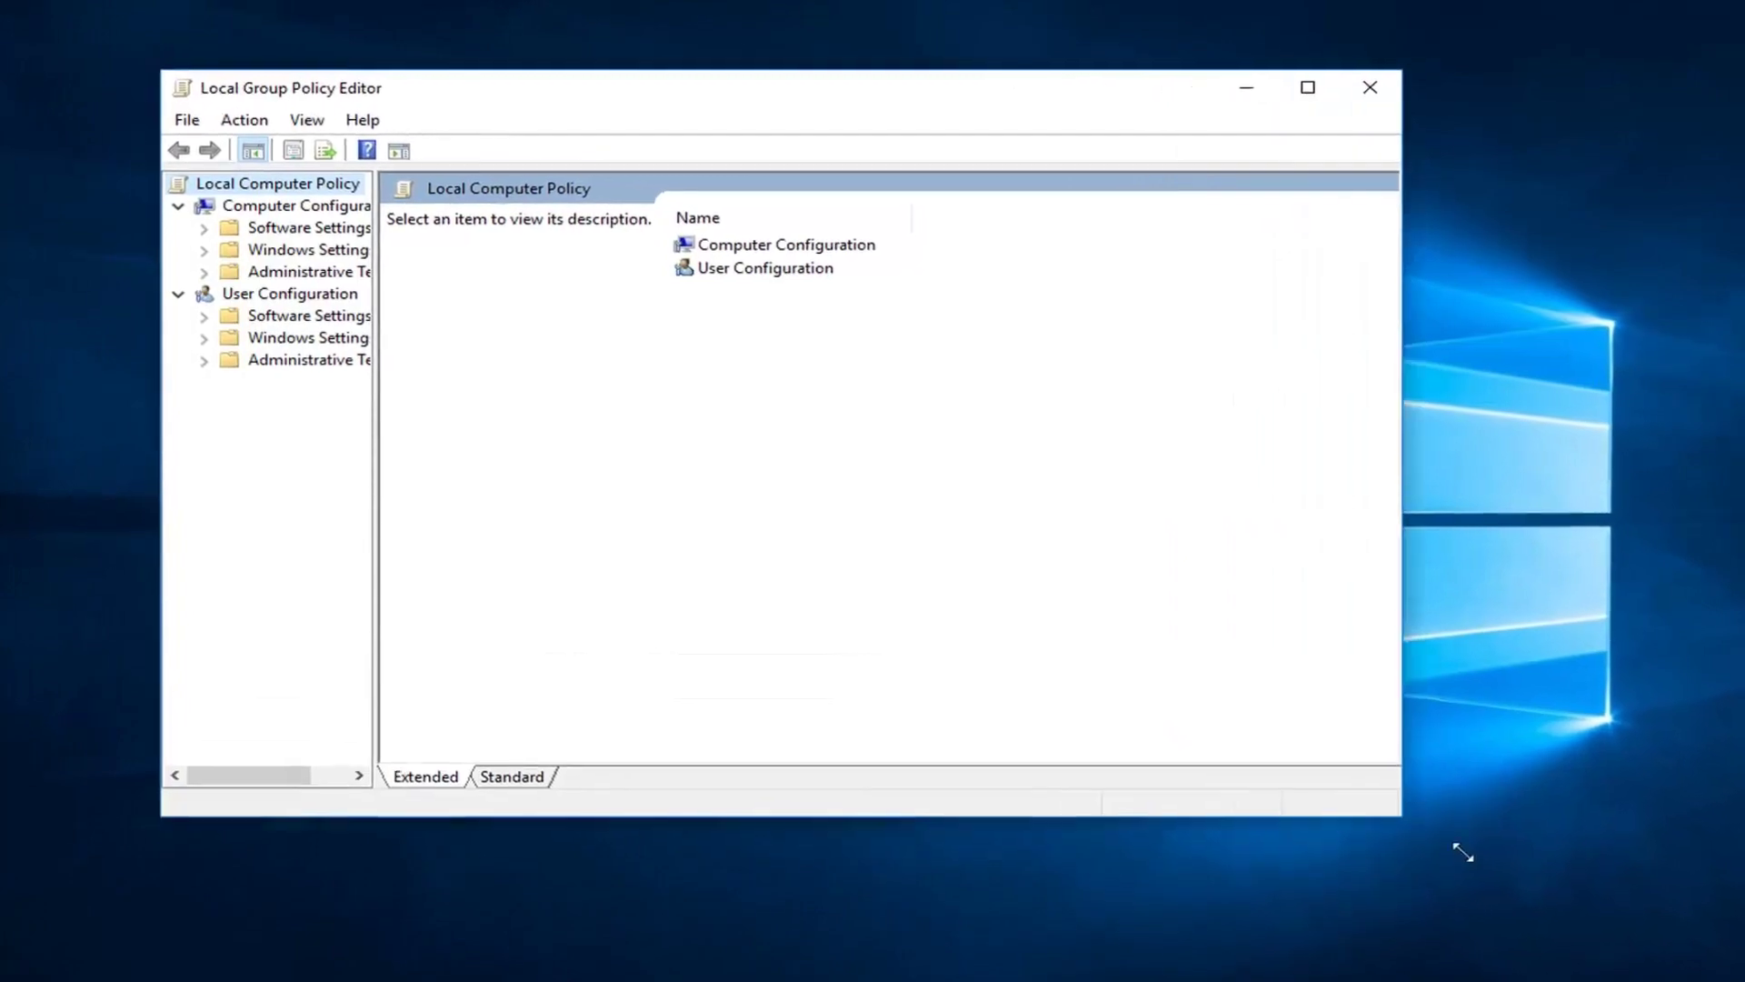
# Enlarge the policy editor window and widen its tree pane.
pyautogui.moveTo(1463, 852); pyautogui.dragTo(1590, 926)
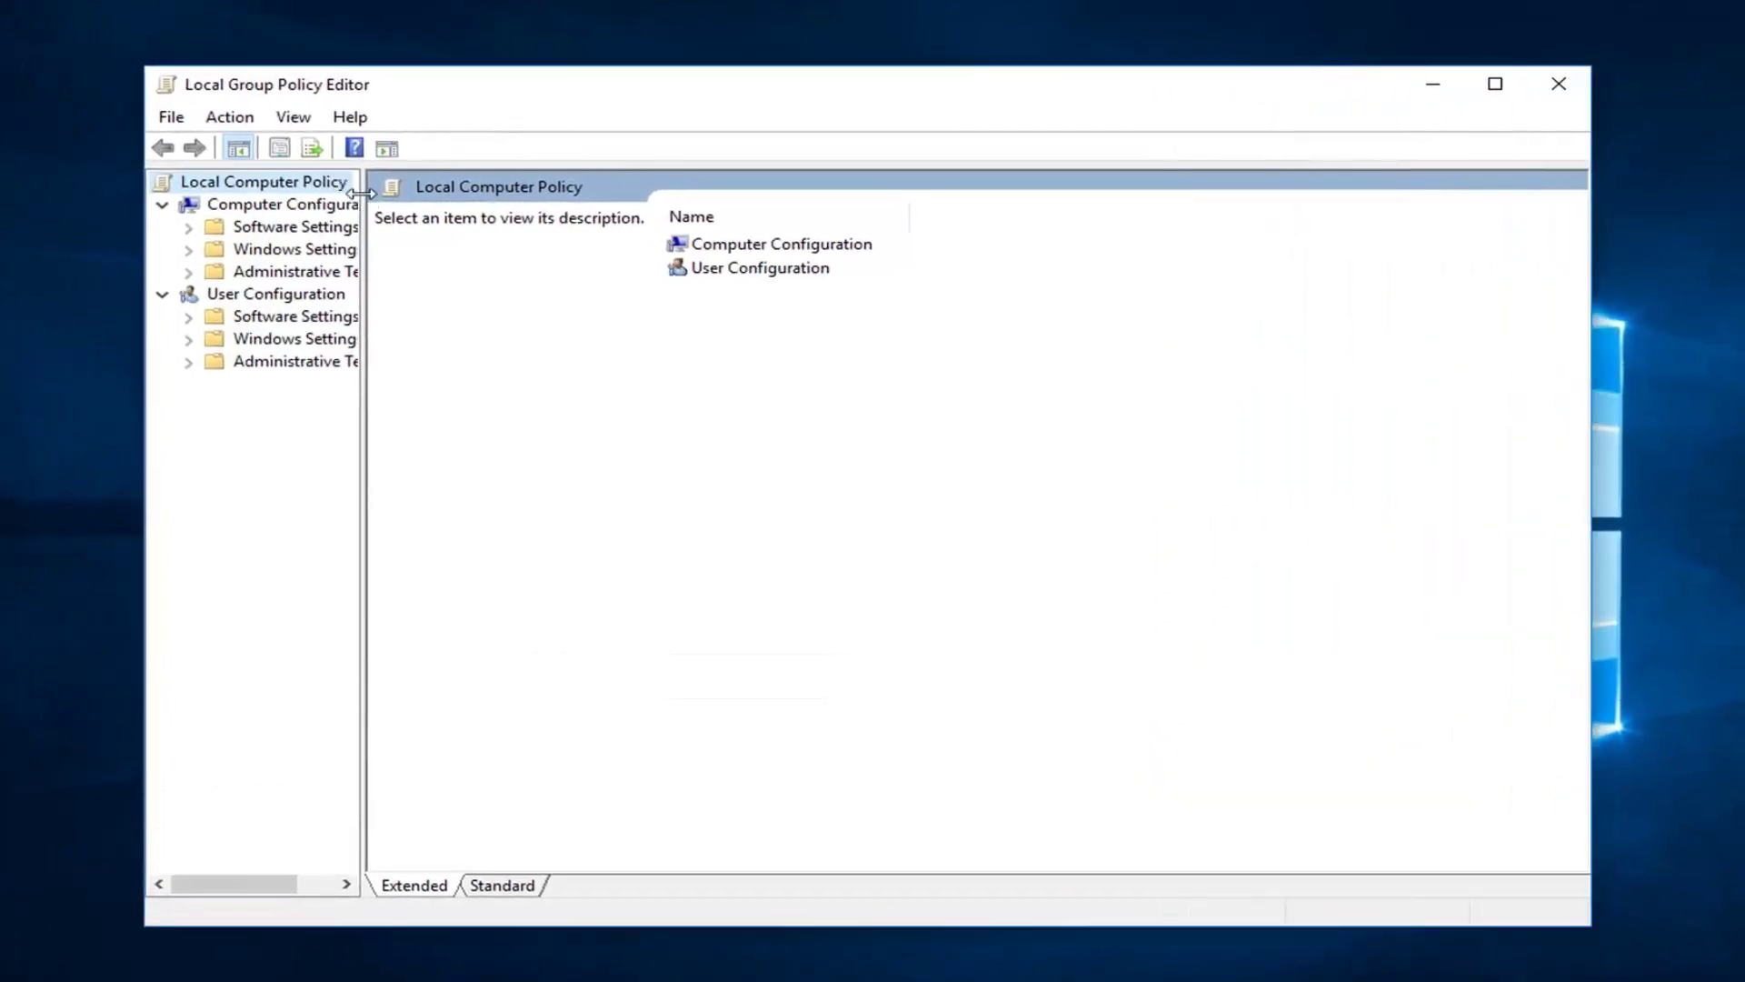
pyautogui.moveTo(357, 192); pyautogui.dragTo(574, 195)
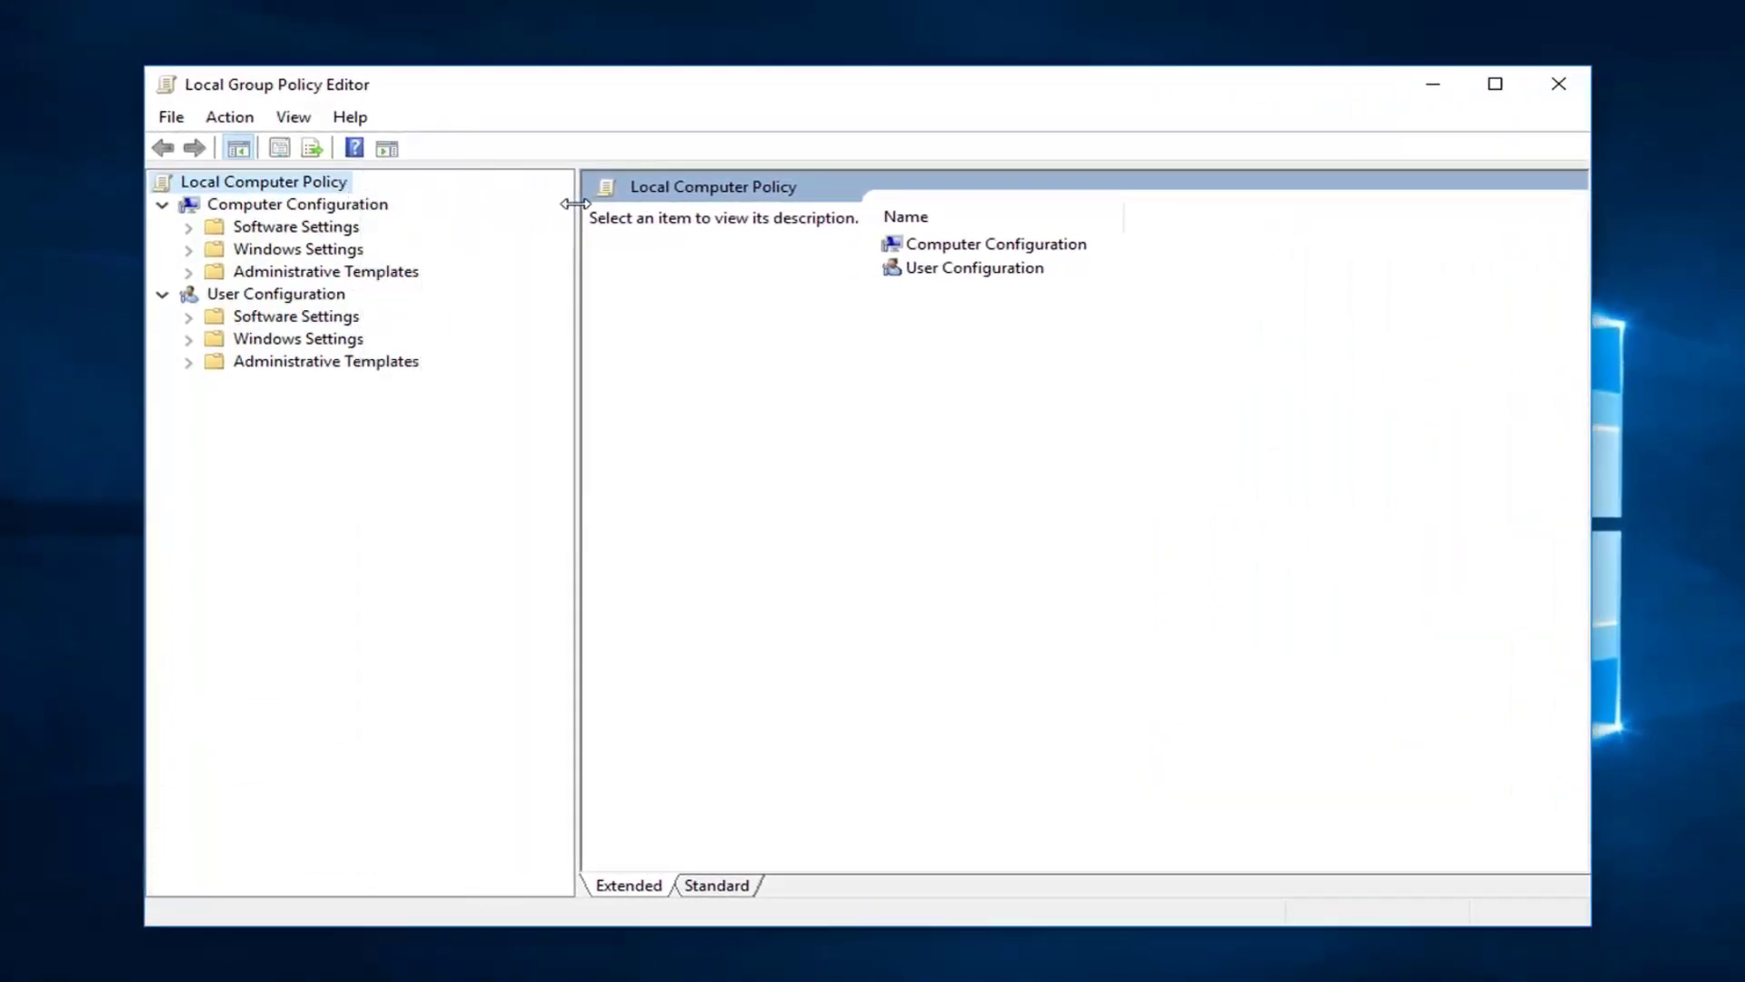
# Browse Computer Configuration > Administrative Templates > Windows Components > Windows Update and check its settings' State.
pyautogui.click(230, 275)
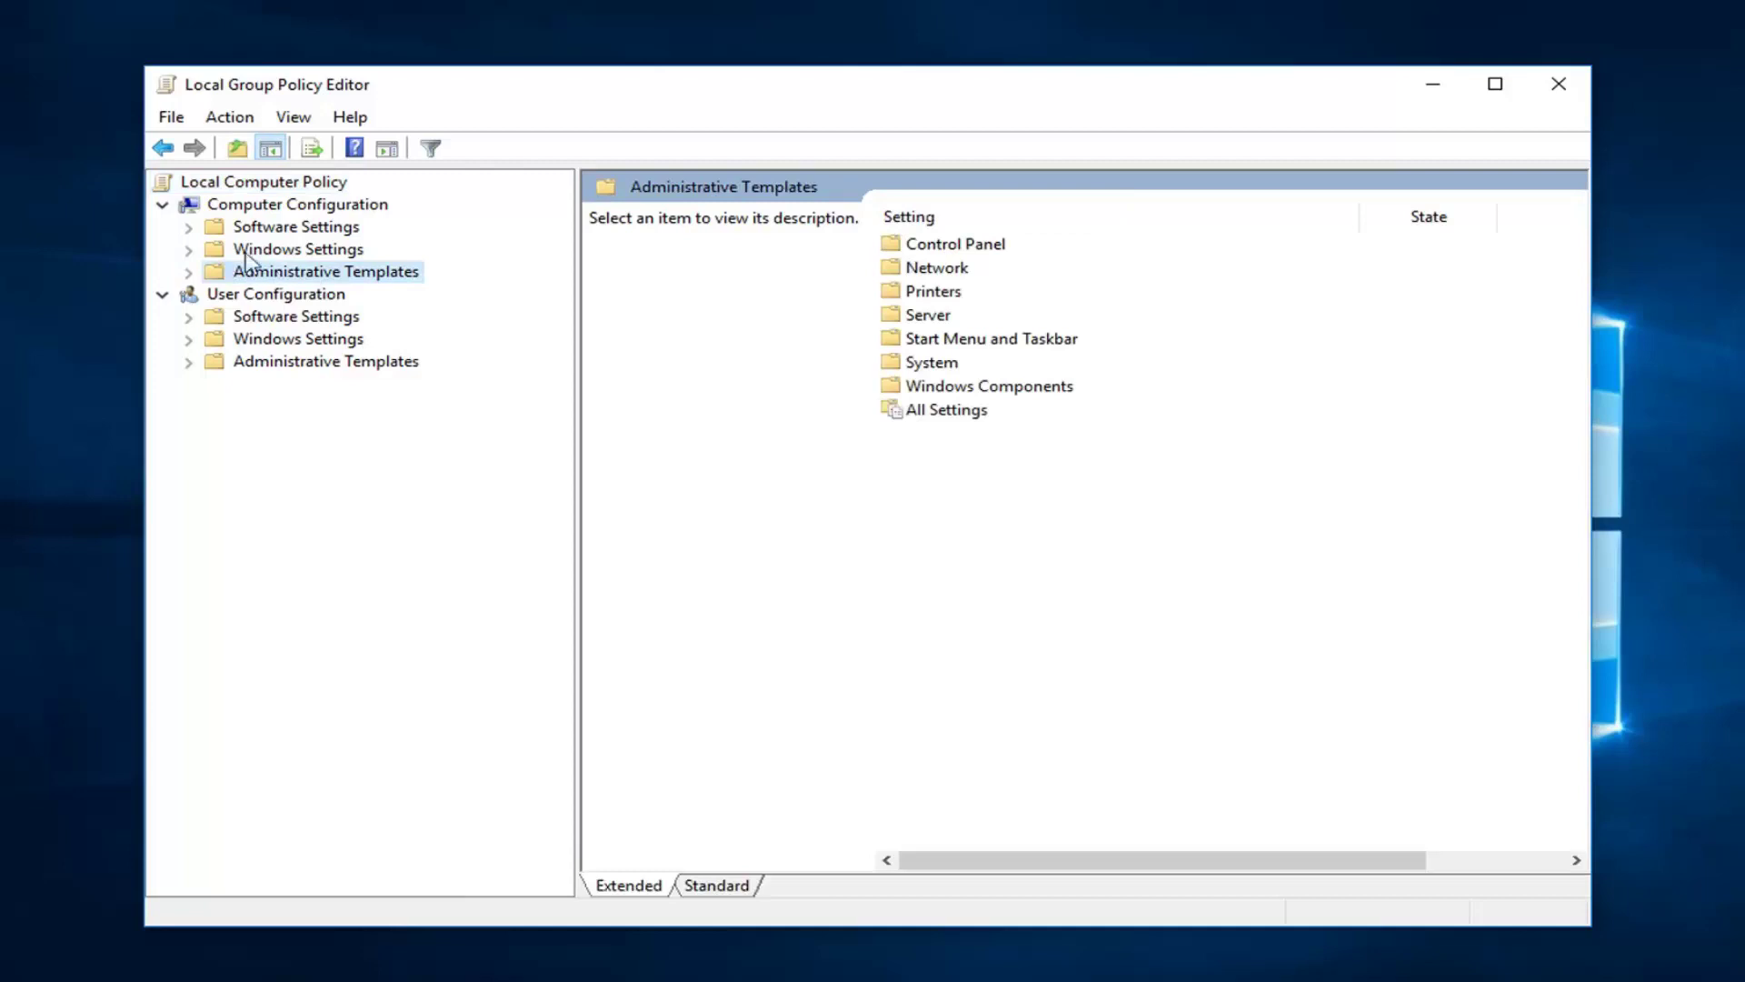
pyautogui.click(190, 273)
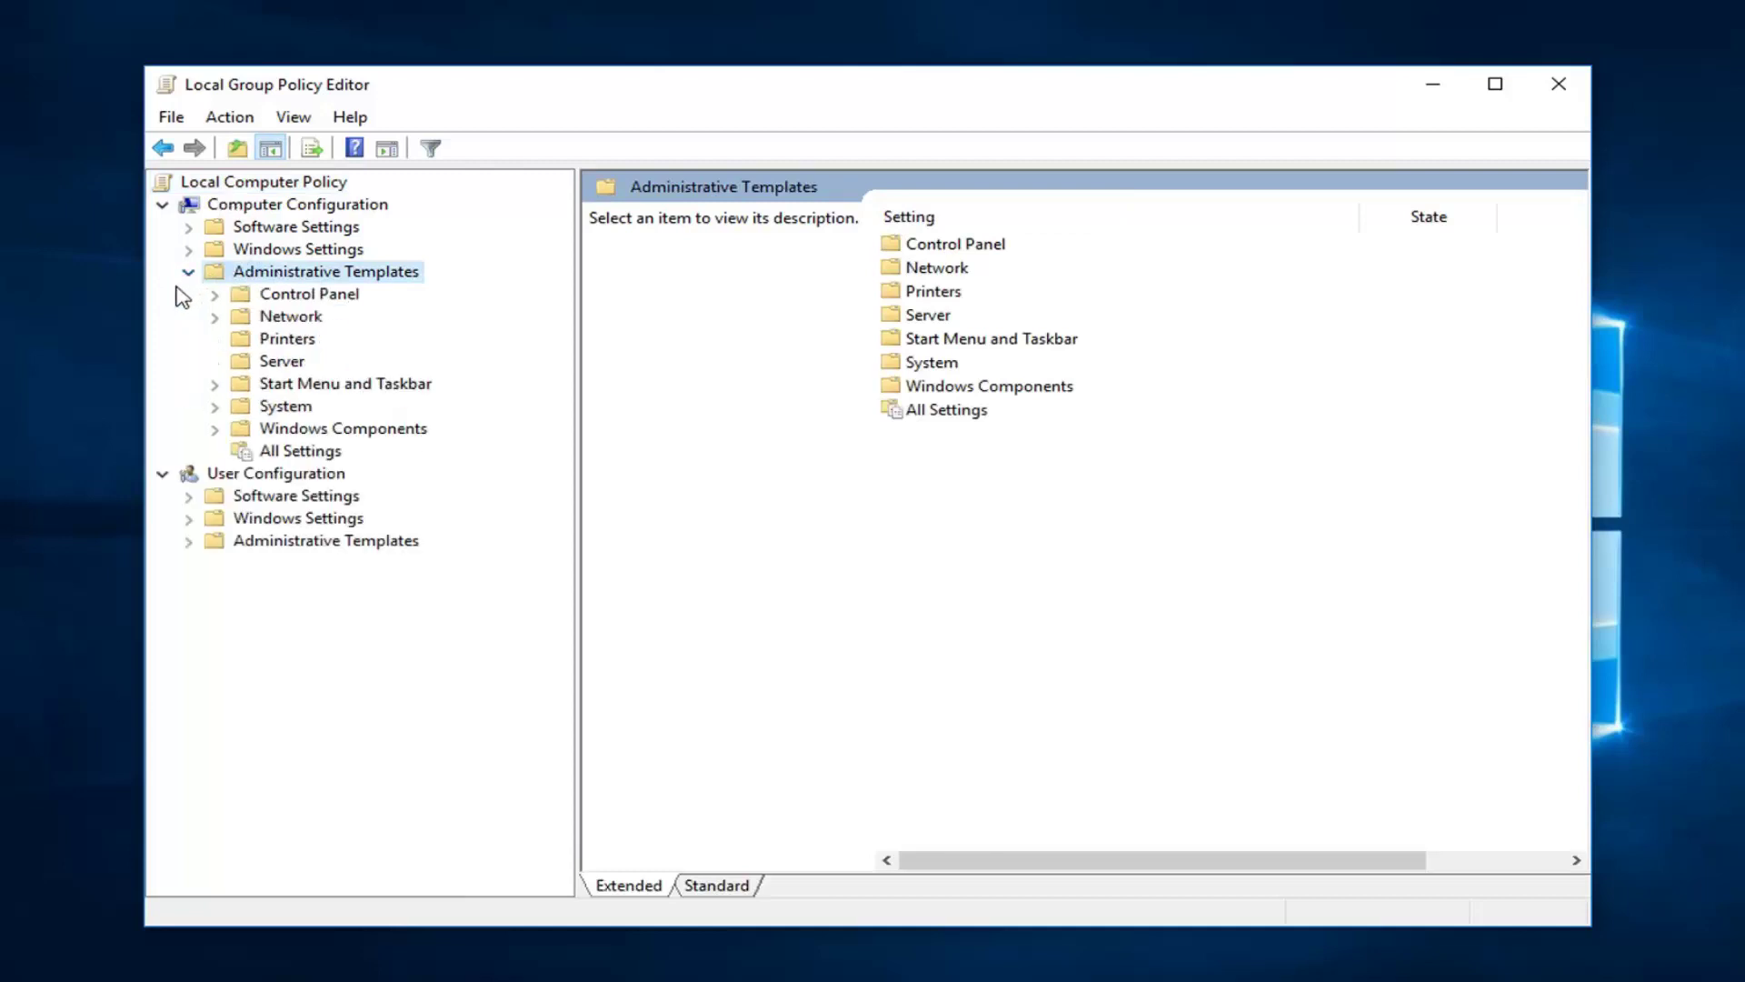
pyautogui.click(278, 433)
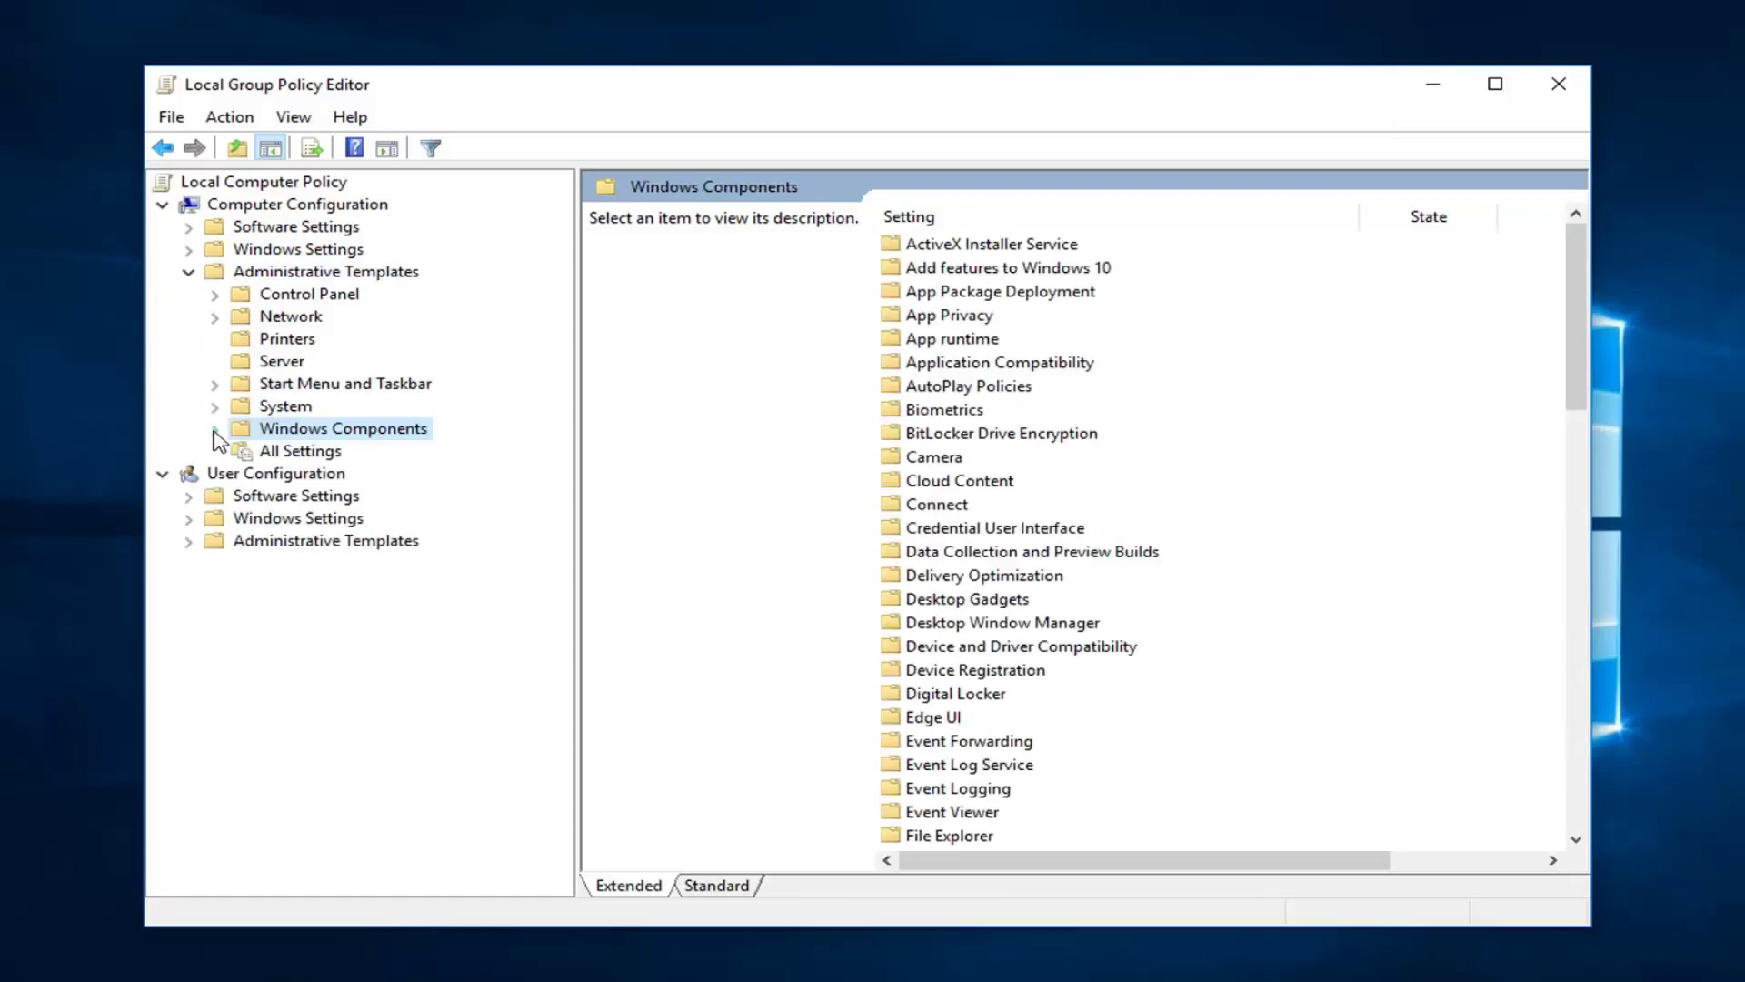
pyautogui.click(215, 430)
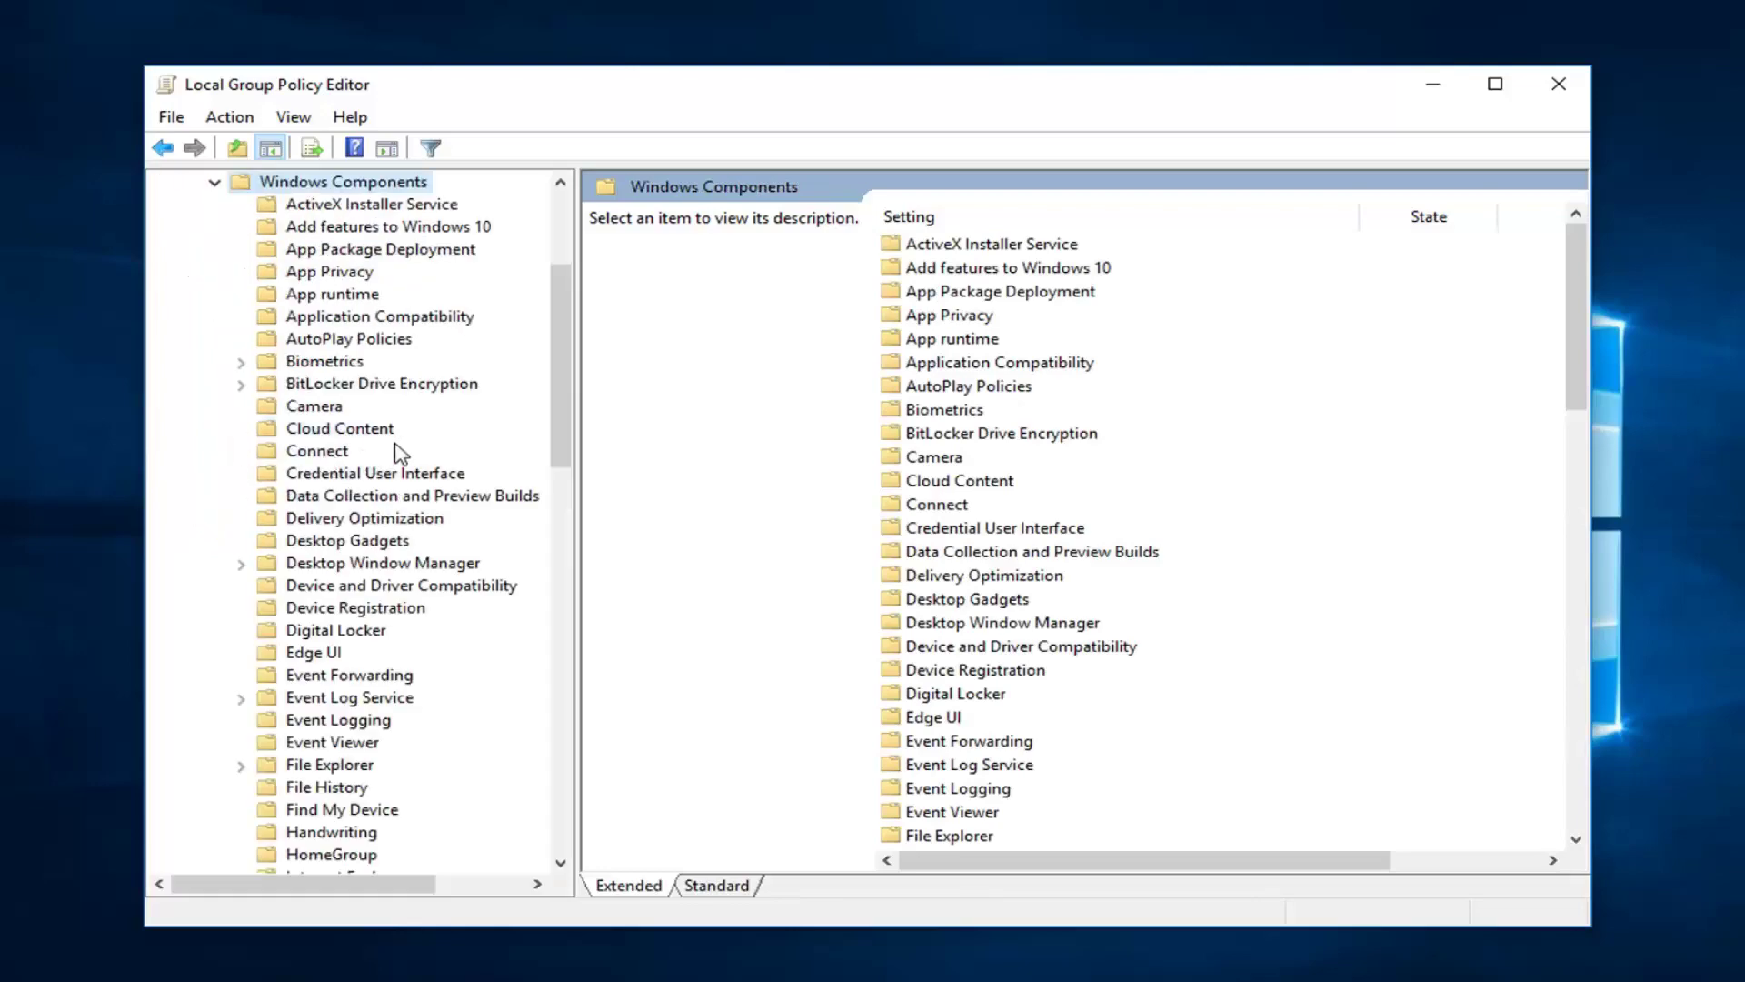
pyautogui.scroll(-5, 396, 454)
pyautogui.scroll(-7, 359, 557)
pyautogui.scroll(-6, 359, 608)
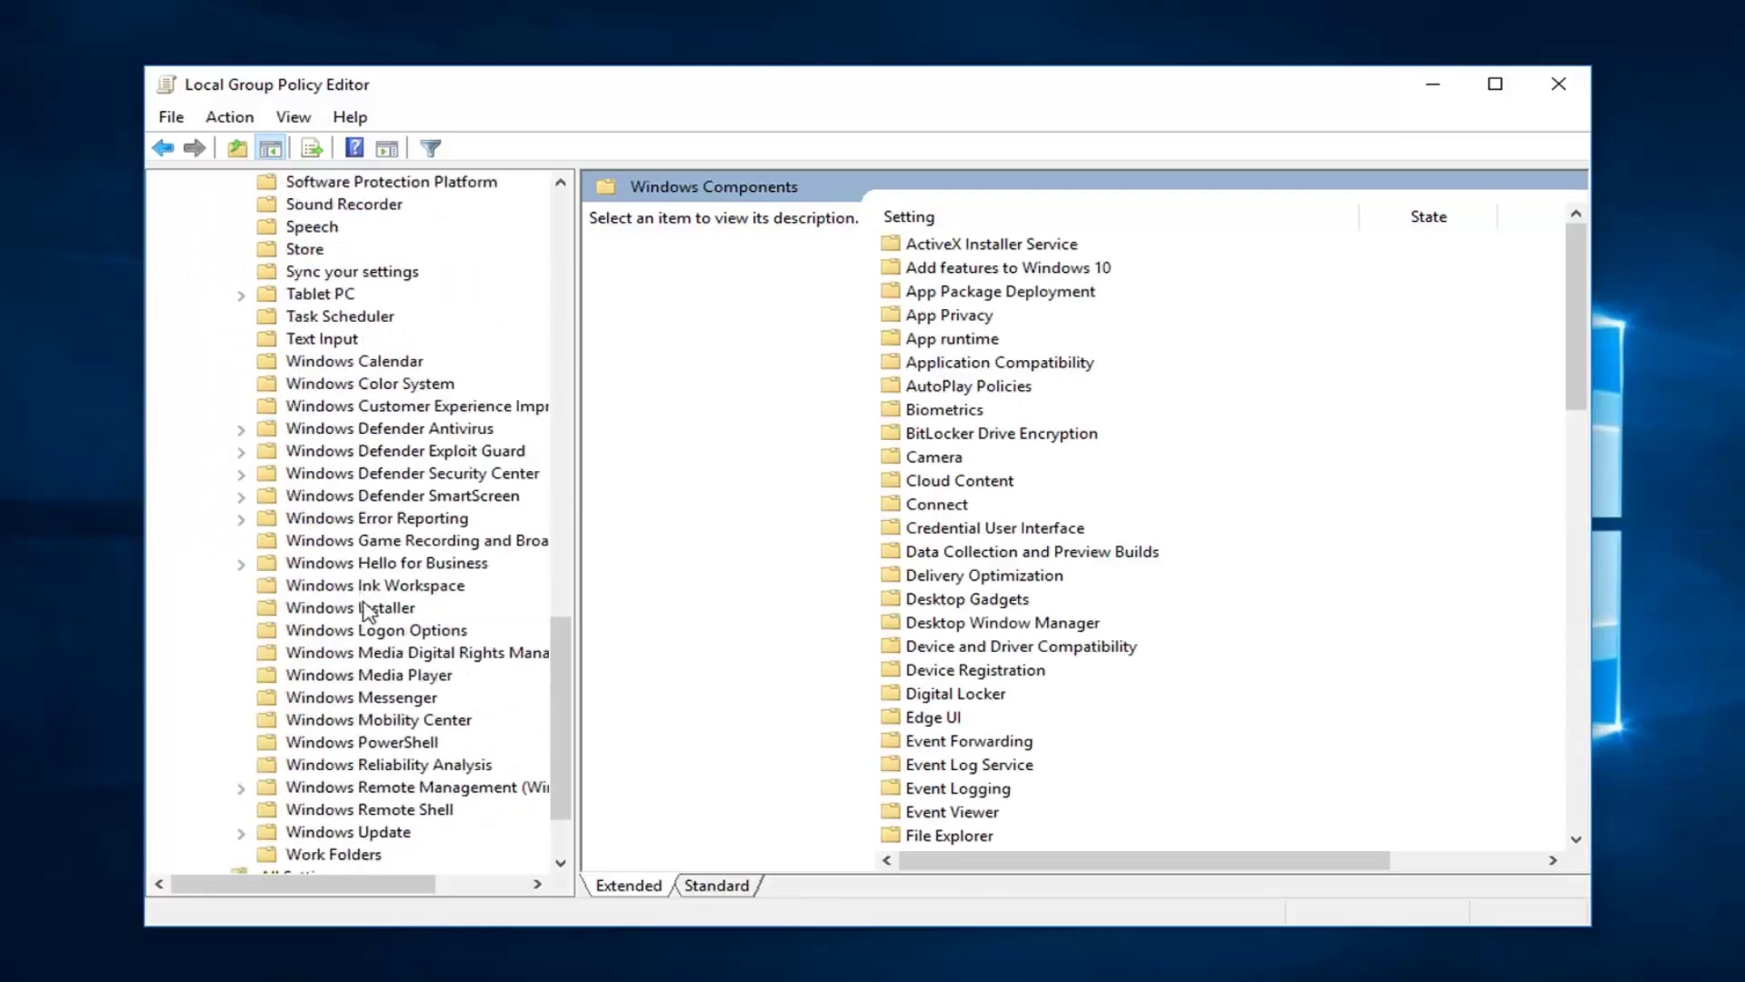
pyautogui.click(337, 835)
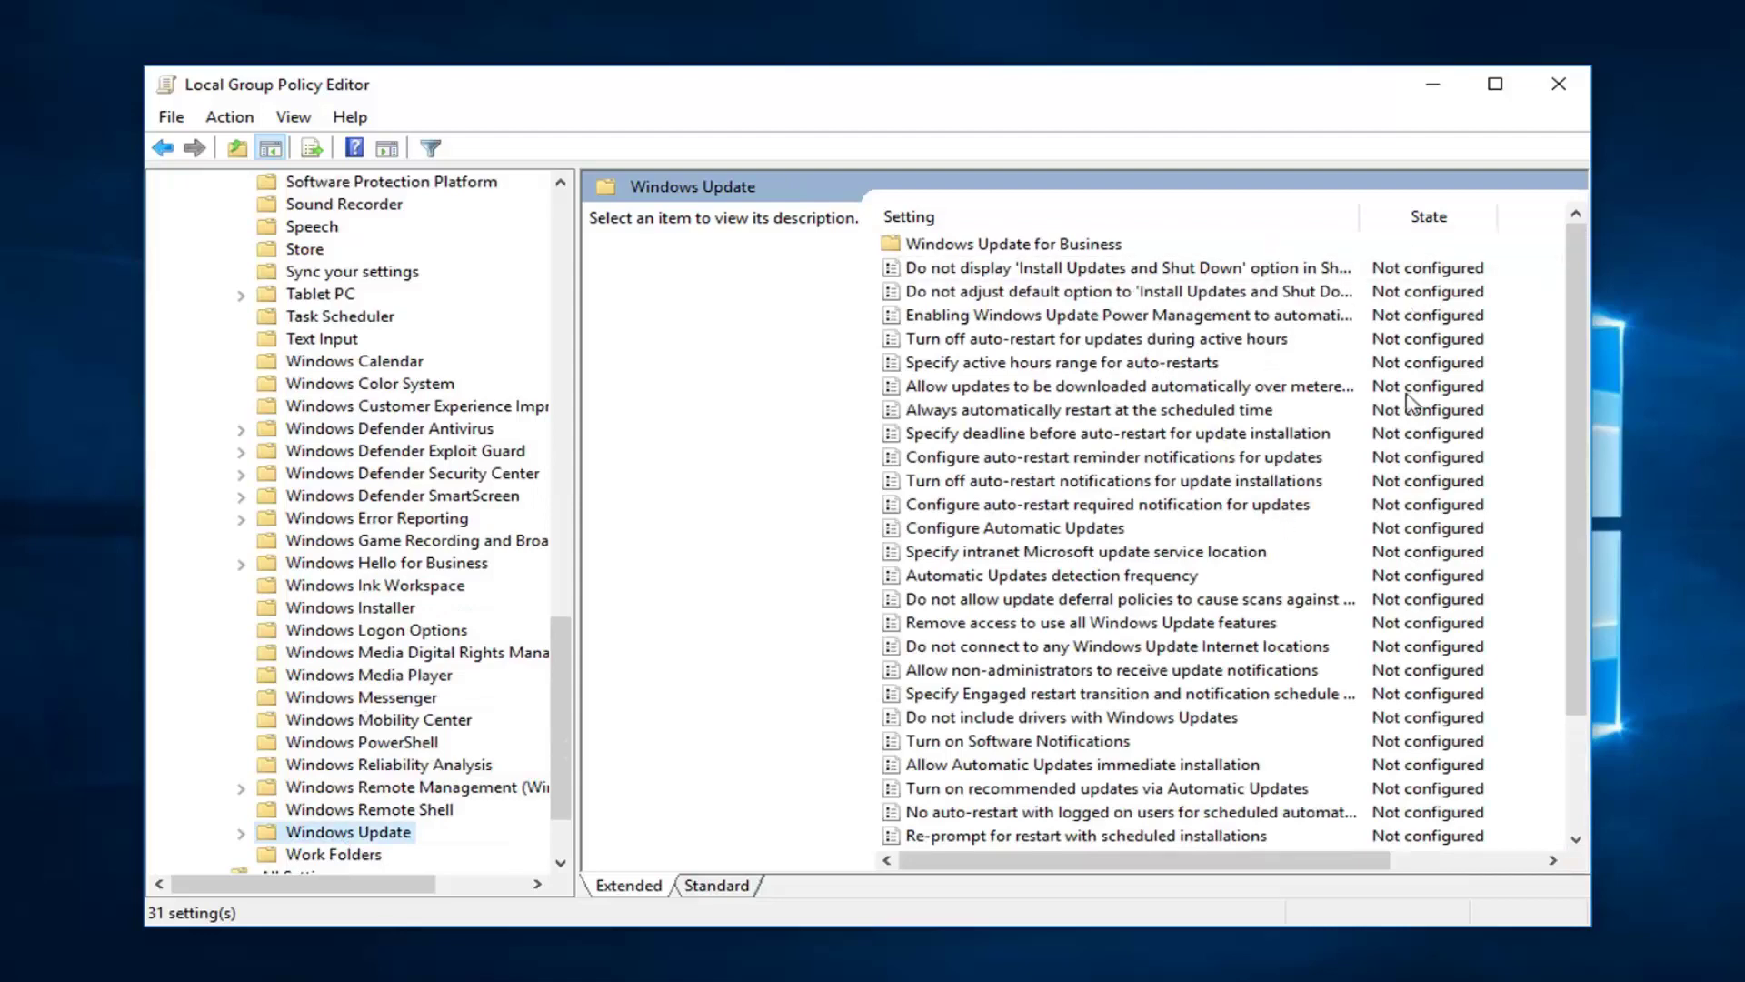
pyautogui.scroll(-2, 1409, 400)
pyautogui.scroll(2, 1380, 798)
pyautogui.scroll(-1, 1453, 654)
pyautogui.scroll(-1, 1418, 429)
pyautogui.scroll(2, 1424, 518)
pyautogui.scroll(10, 253, 365)
pyautogui.scroll(10, 254, 367)
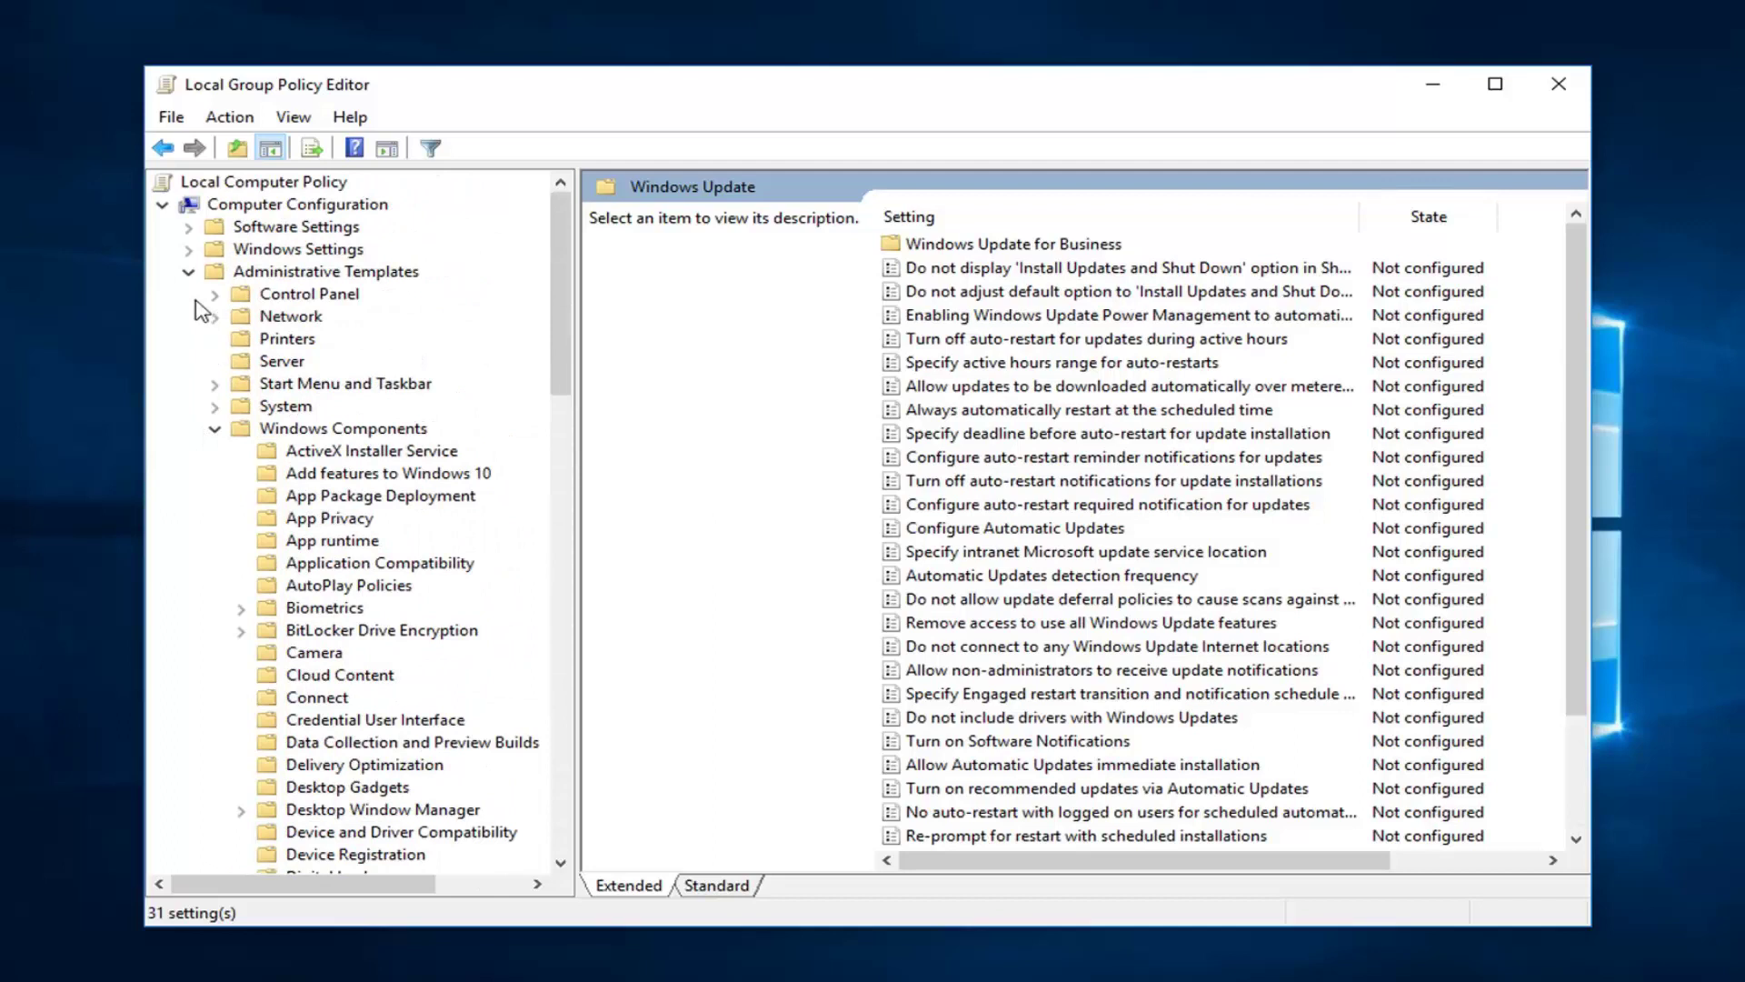
# Collapse the computer's templates and expand User Configuration's Administrative Templates.
pyautogui.click(188, 272)
pyautogui.click(219, 294)
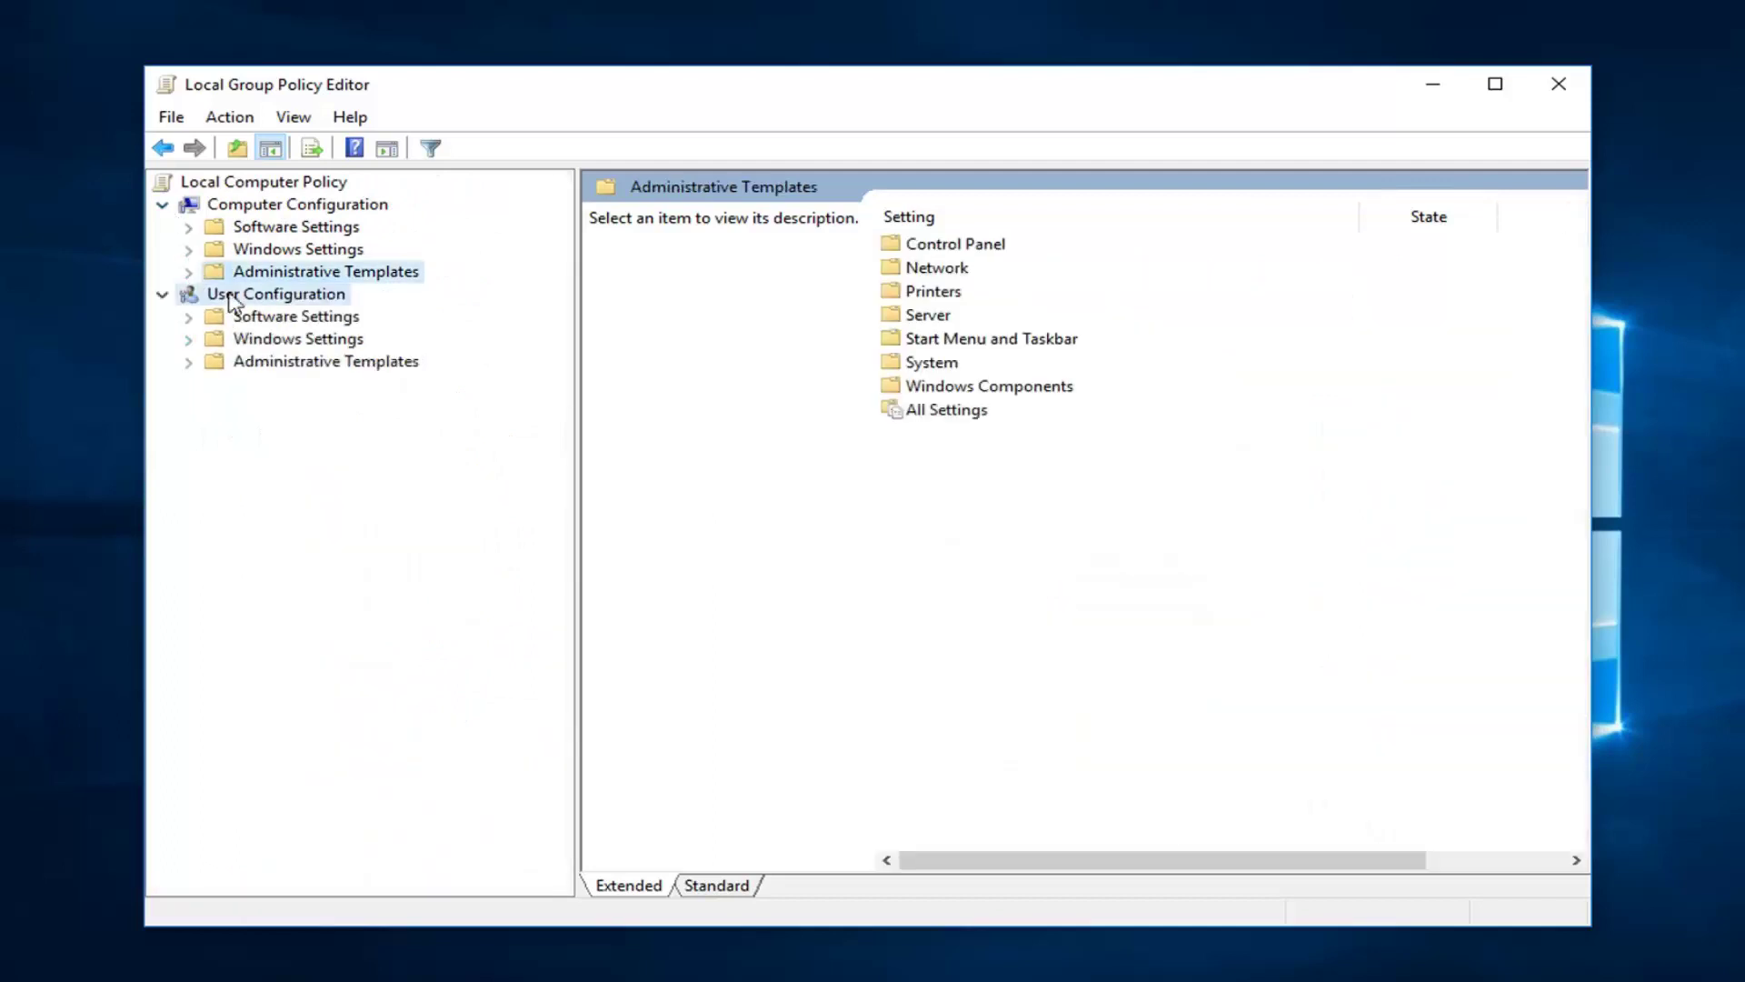
pyautogui.click(266, 367)
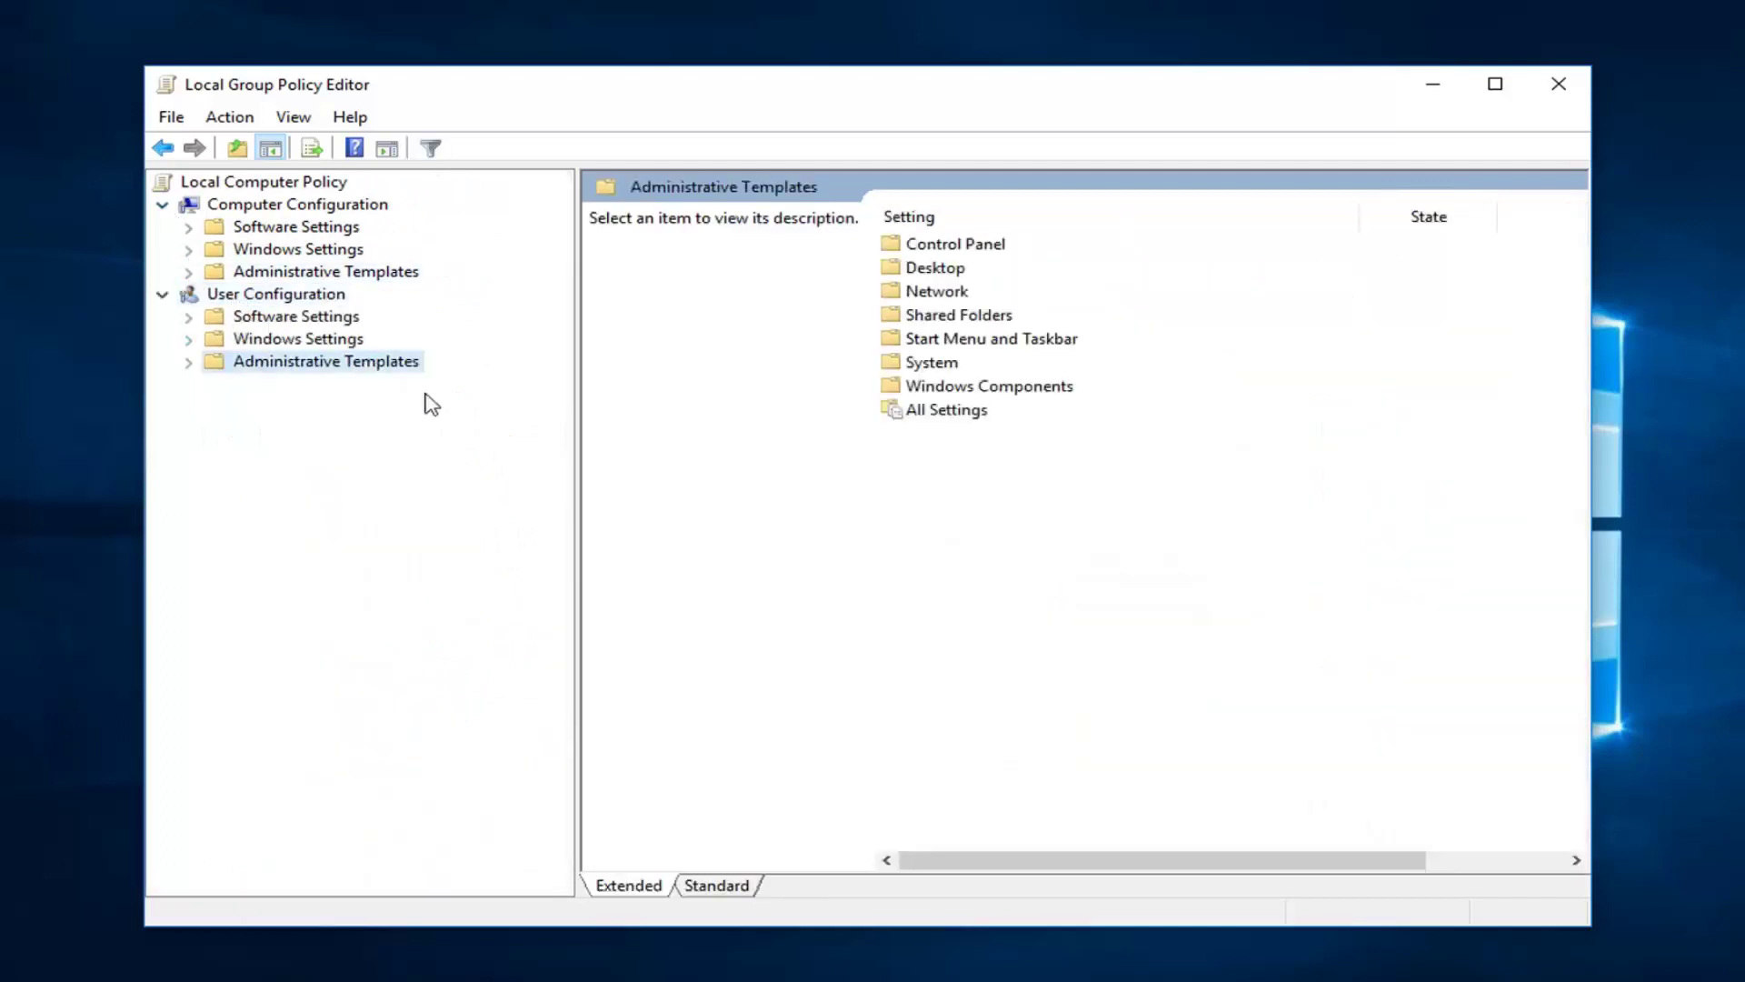
pyautogui.click(300, 271)
pyautogui.click(292, 361)
pyautogui.click(293, 250)
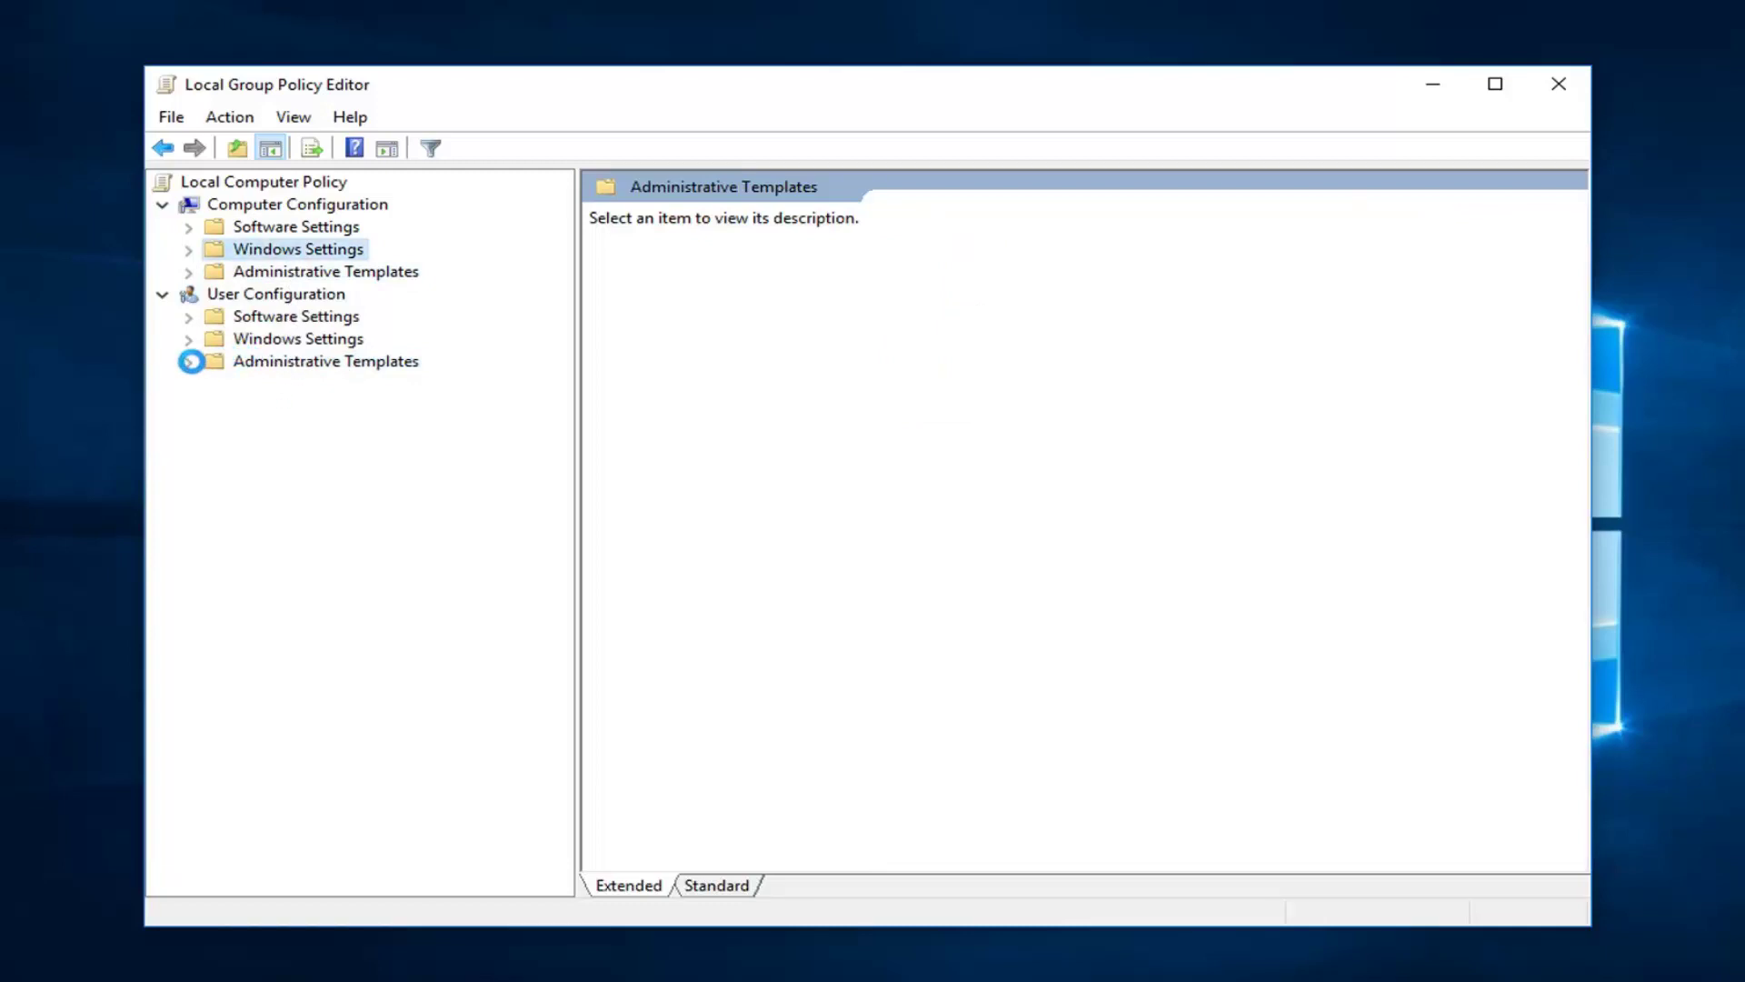
pyautogui.click(192, 361)
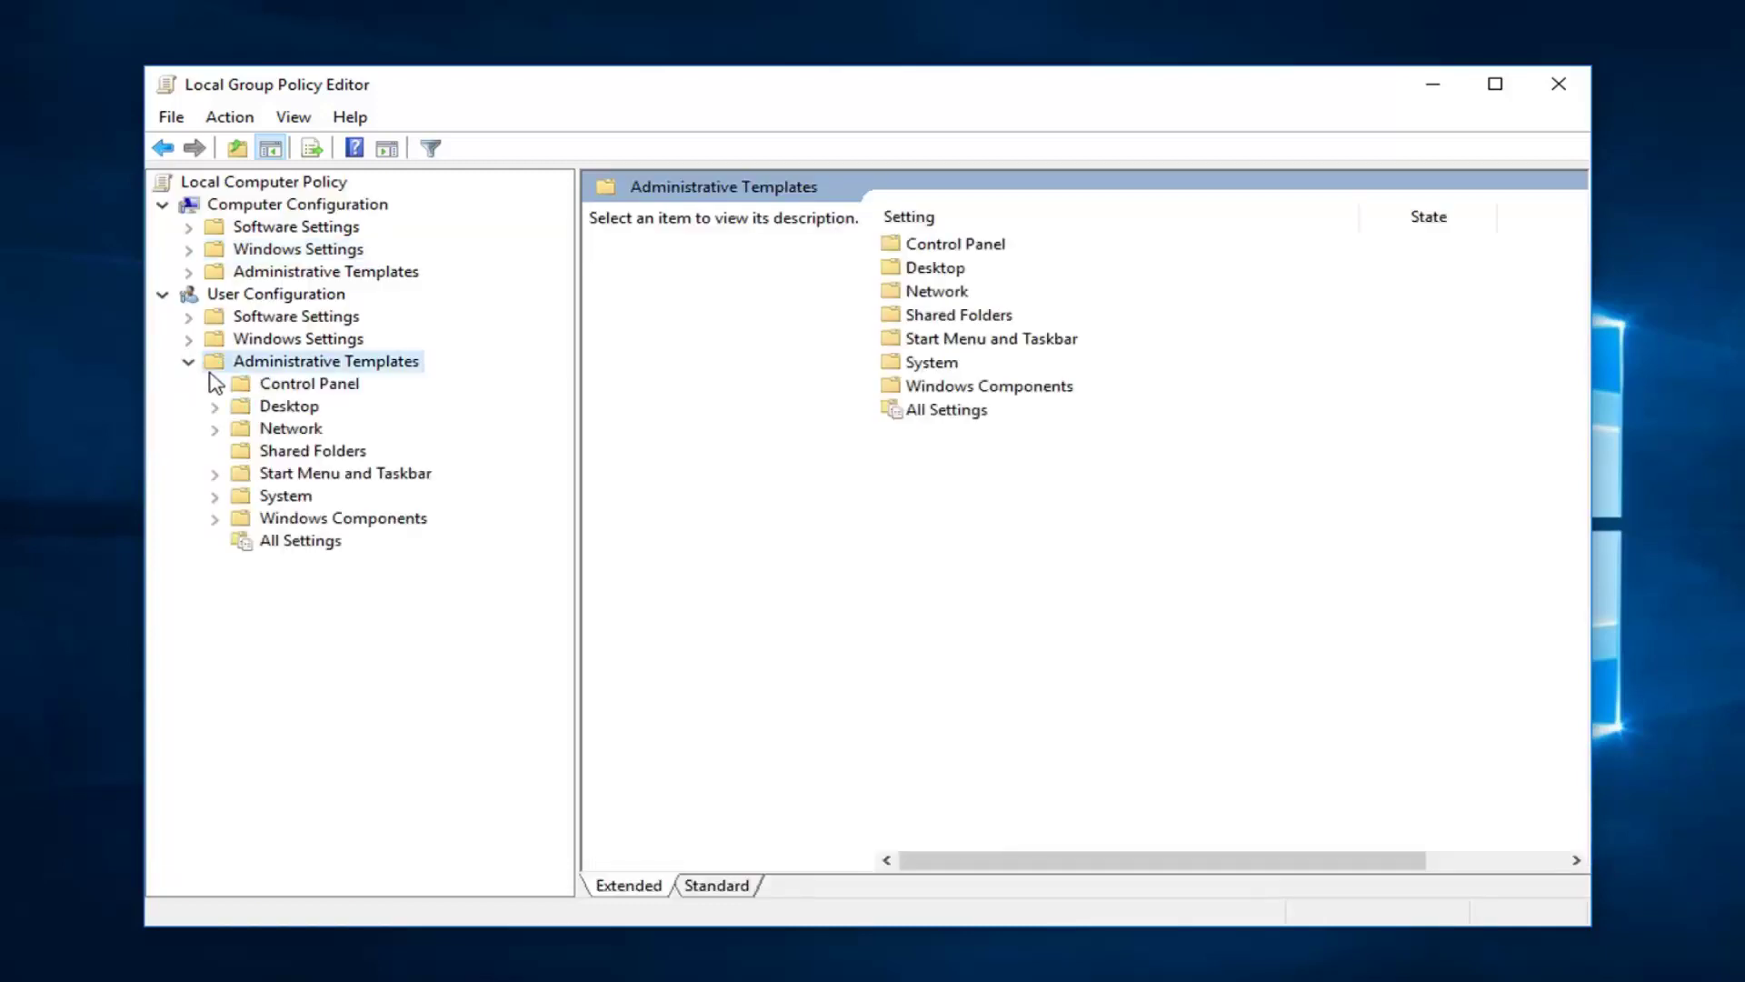
# Expand the user's Windows Components and view its Windows Update policies as Not configured.
pyautogui.click(290, 526)
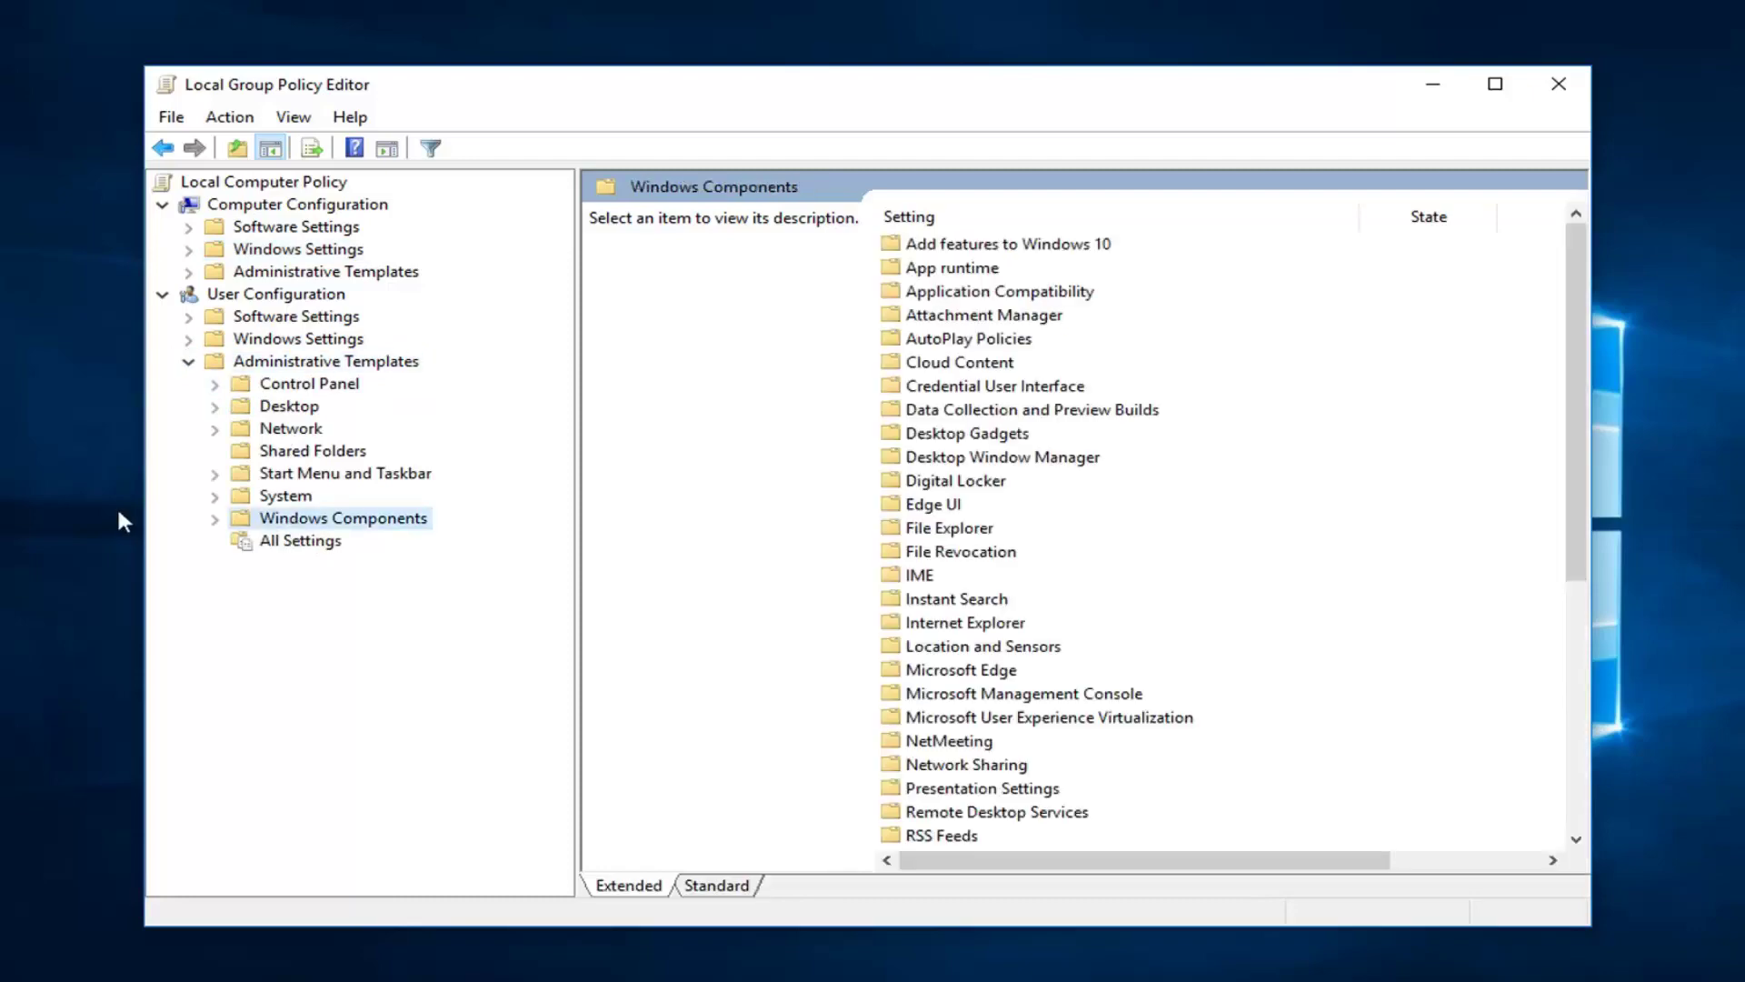
pyautogui.click(215, 520)
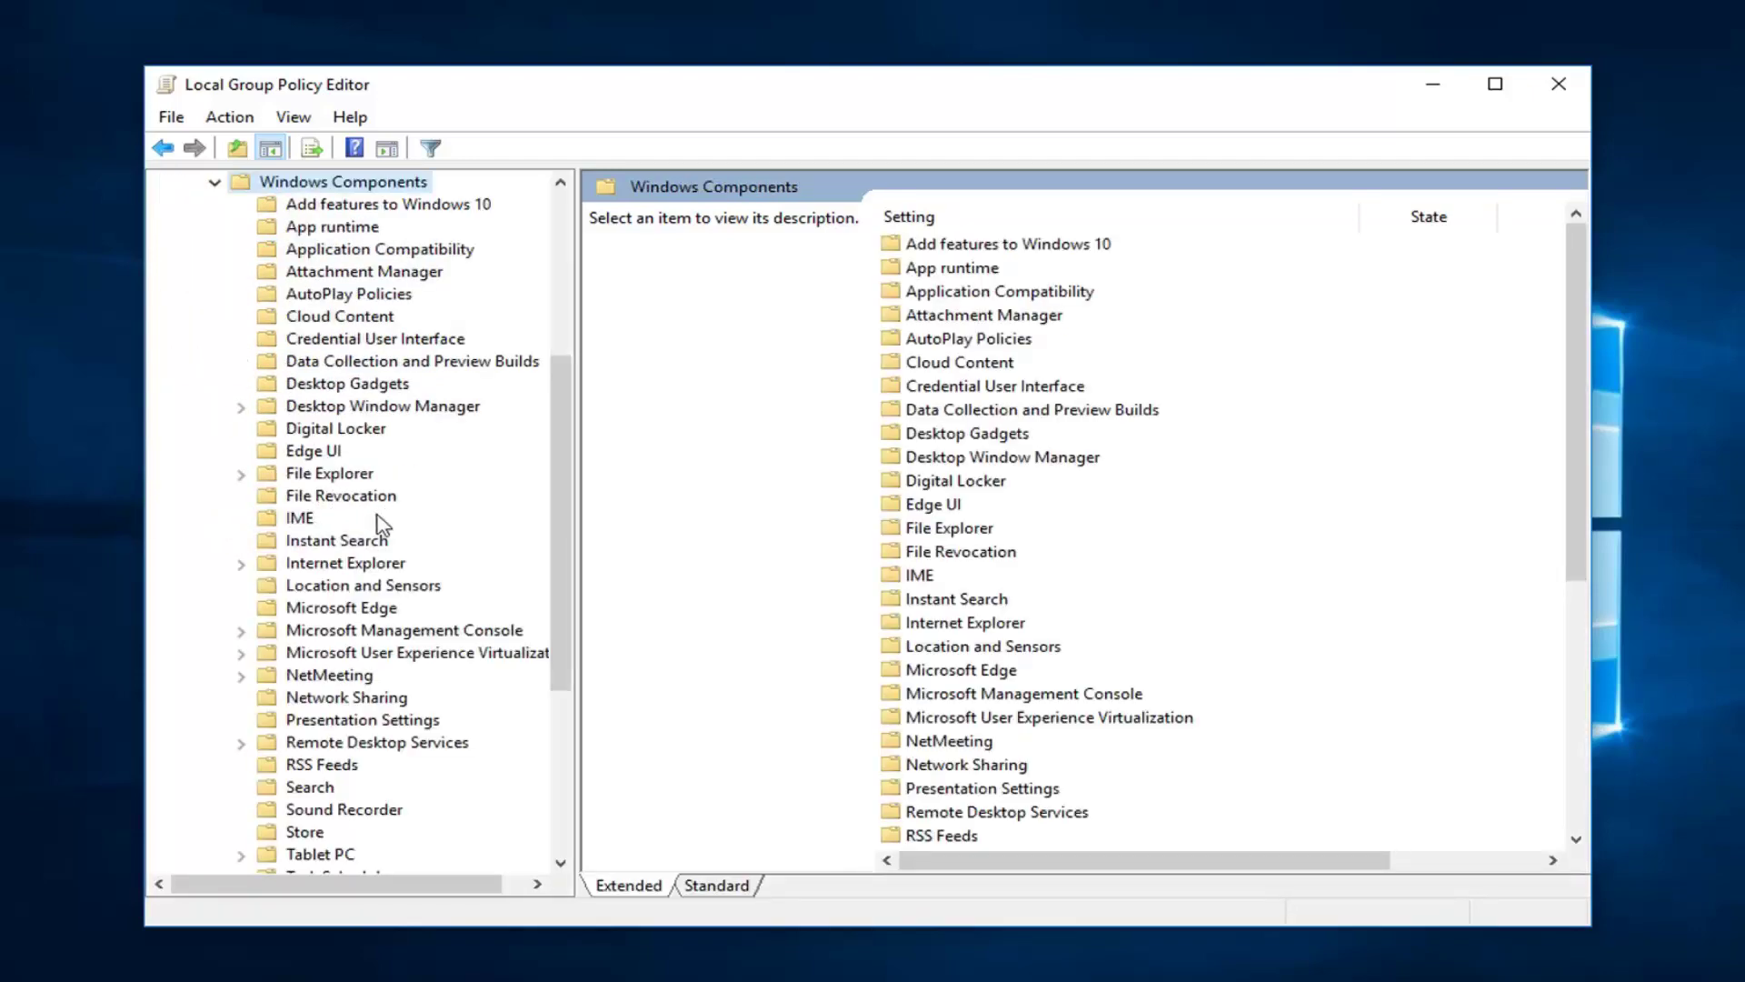
pyautogui.scroll(-5, 382, 529)
pyautogui.click(328, 810)
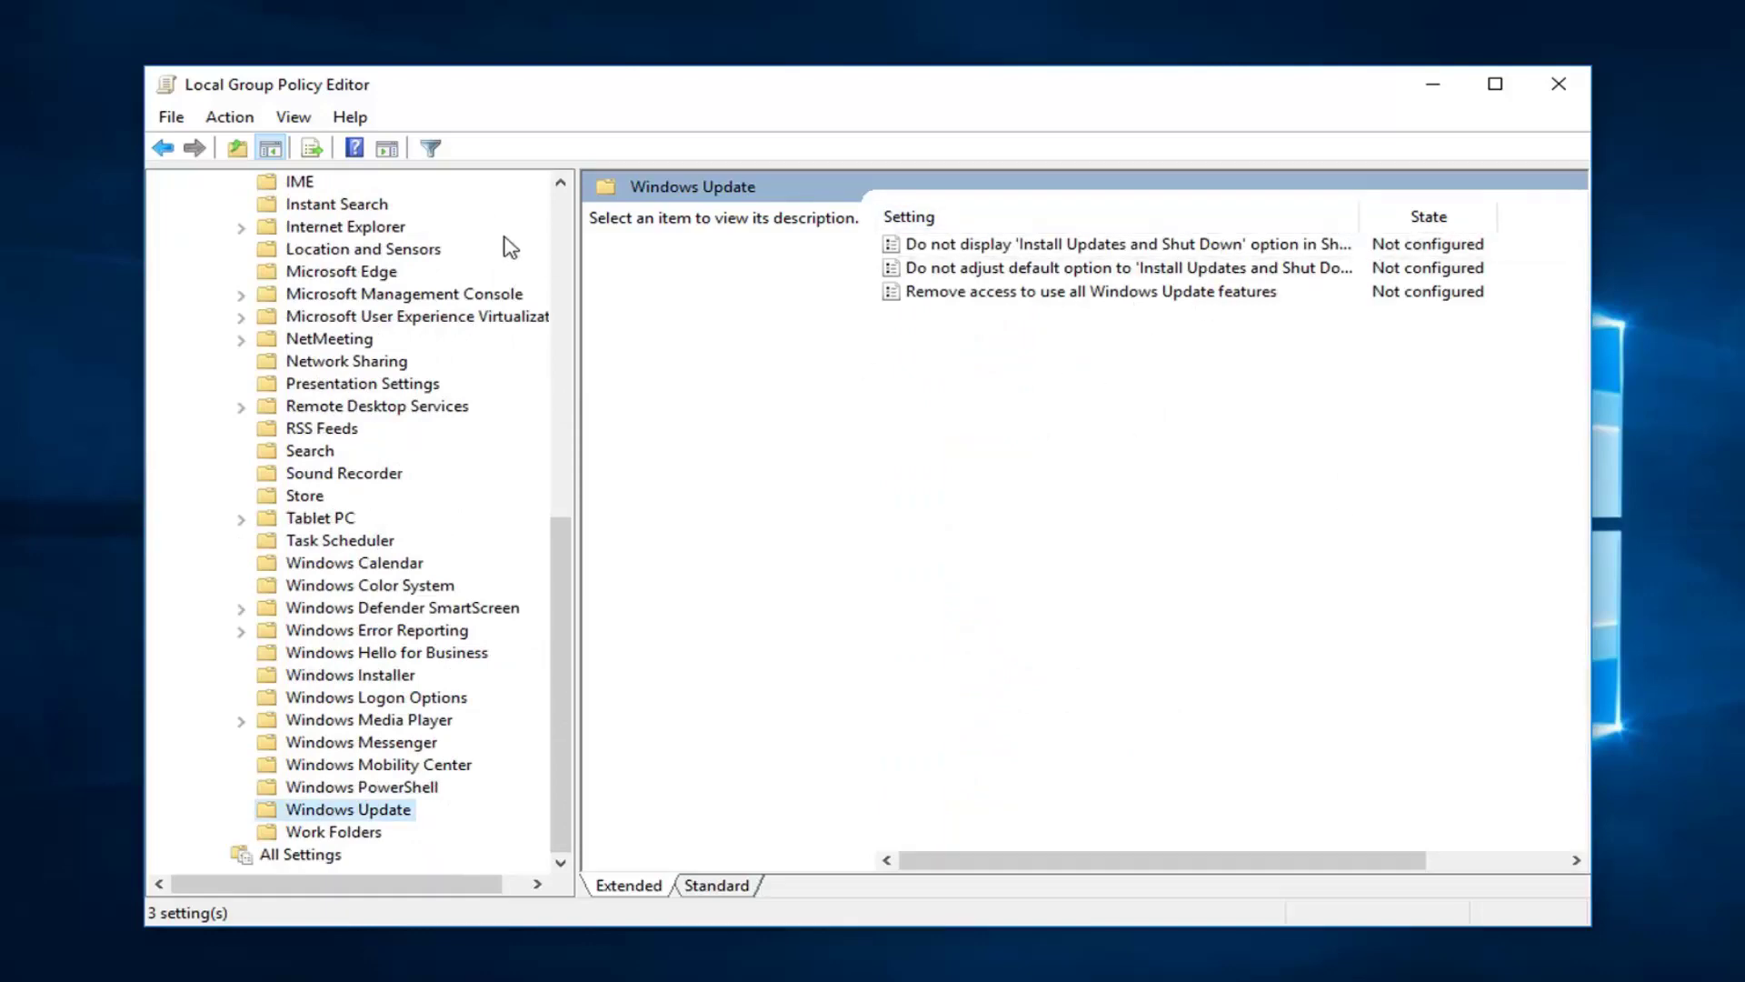
pyautogui.scroll(9, 409, 354)
pyautogui.scroll(1, 230, 456)
# Collapse Windows Components, Administrative Templates and User Configuration back up.
pyautogui.click(214, 518)
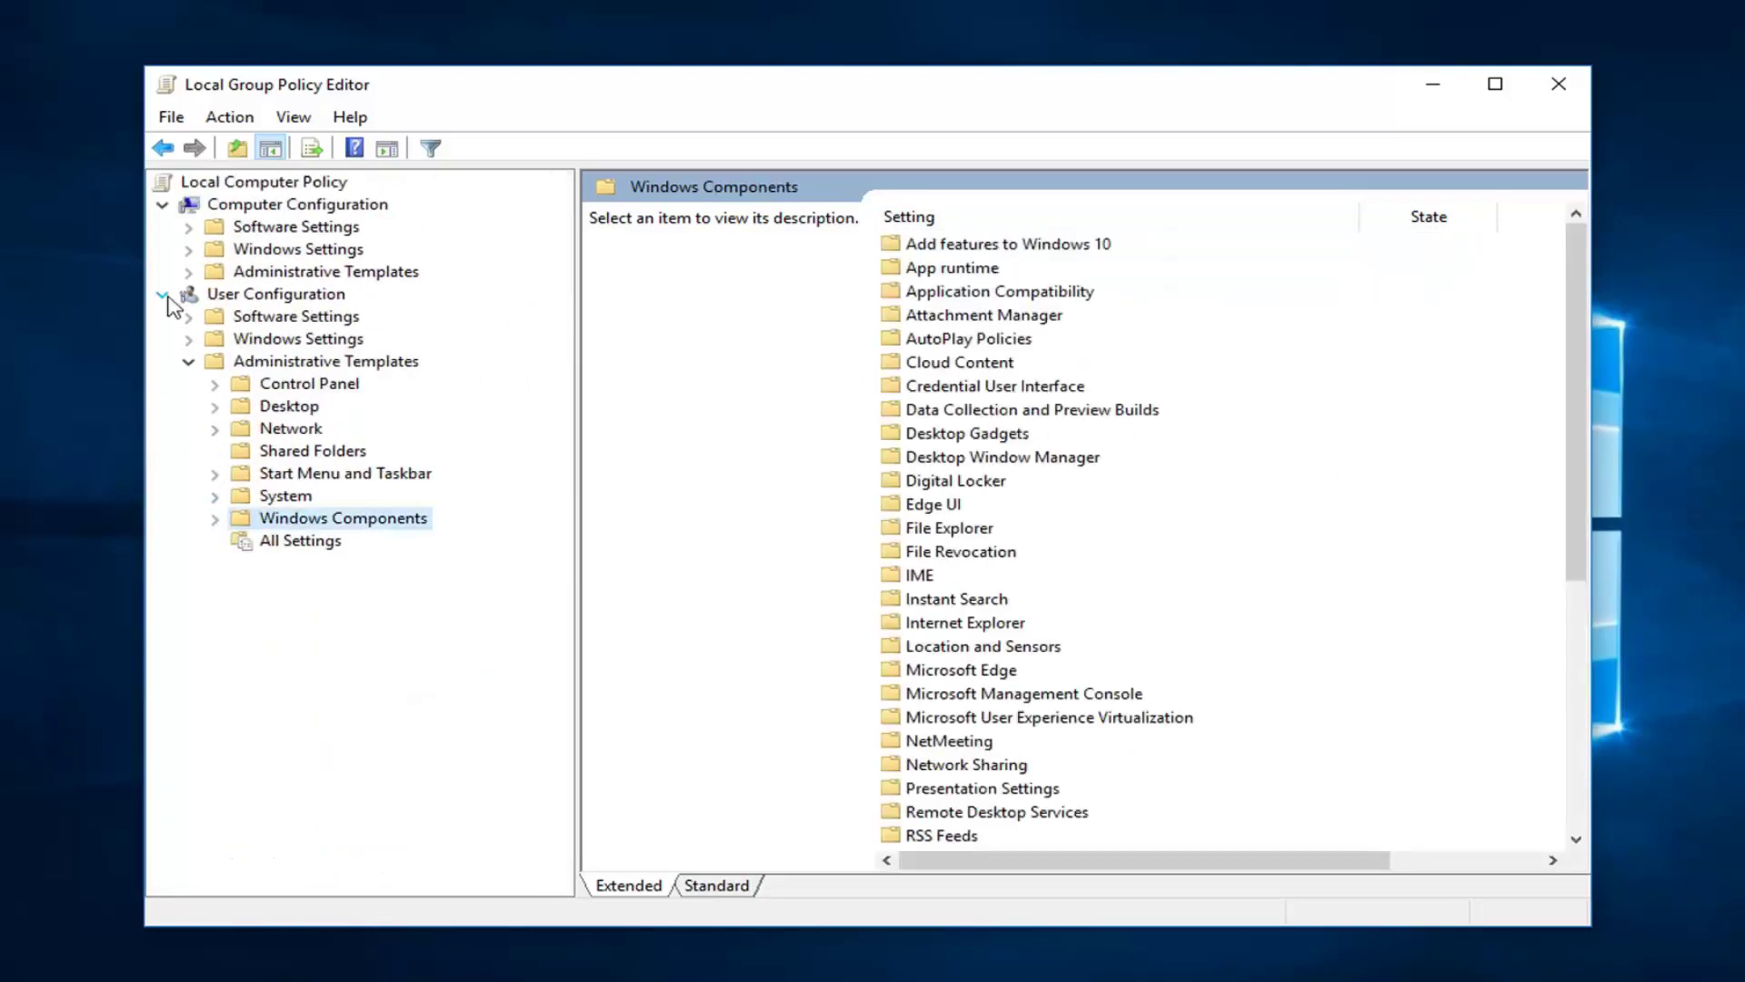
pyautogui.click(189, 361)
pyautogui.click(162, 294)
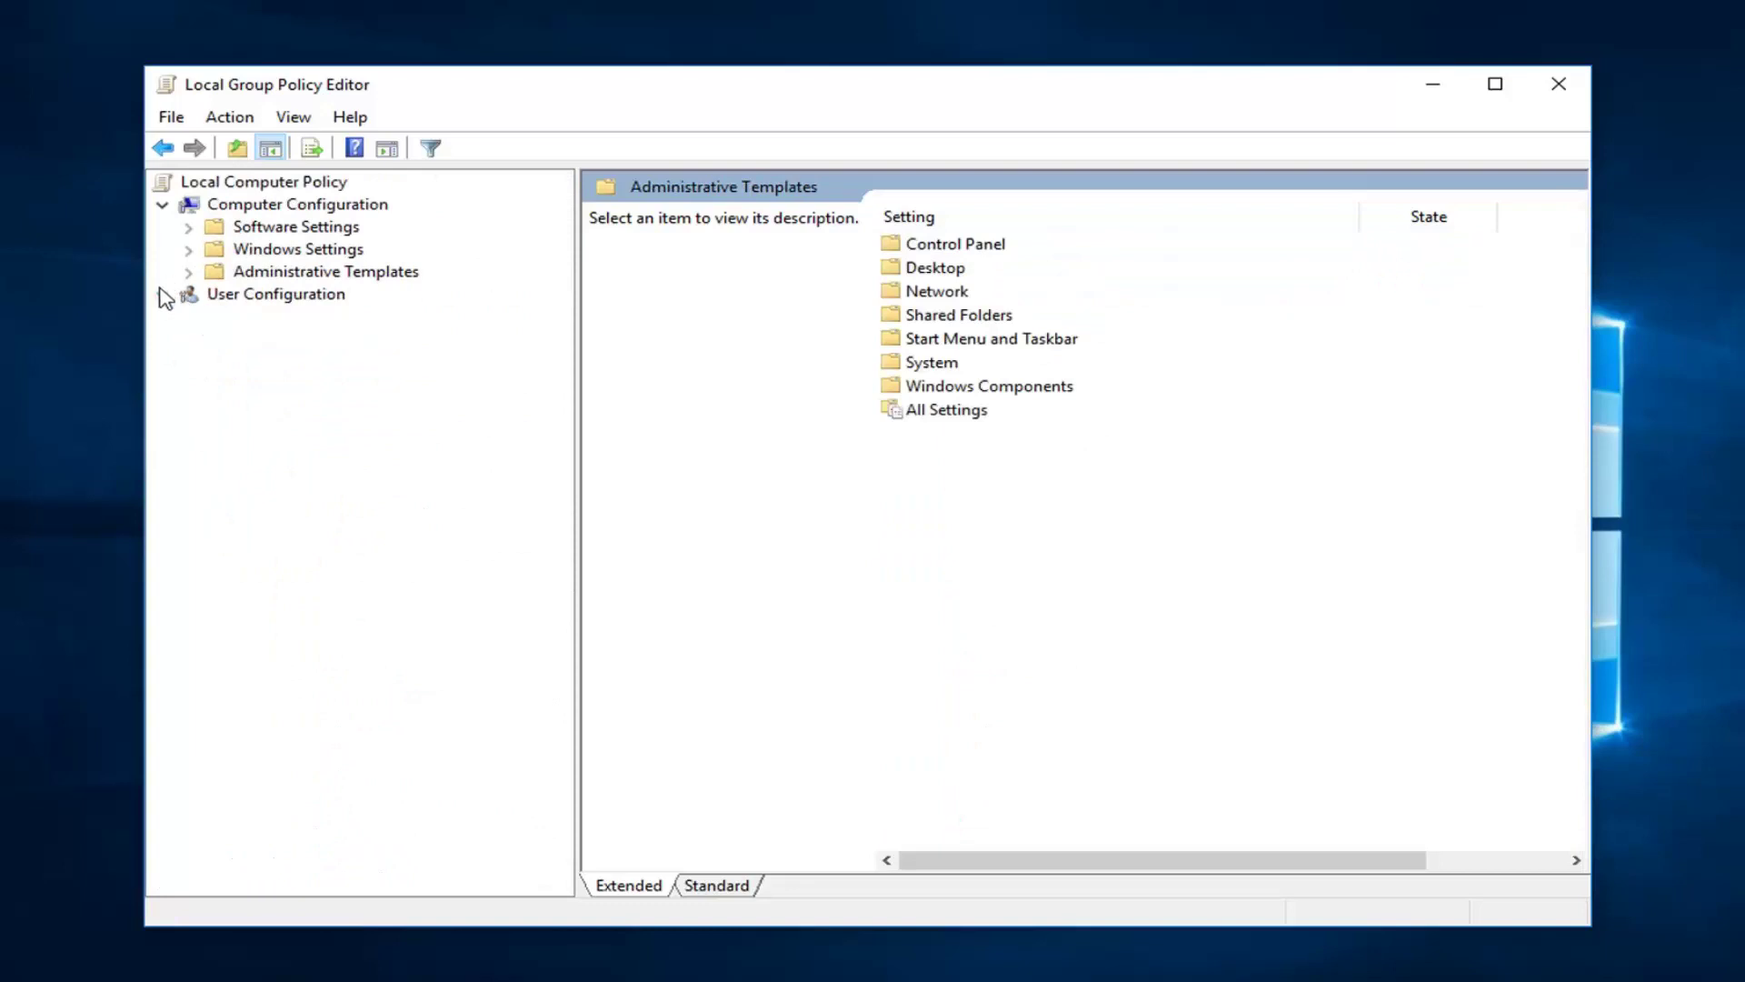
# Close the Local Group Policy Editor, leaving the desktop.
pyautogui.click(1558, 83)
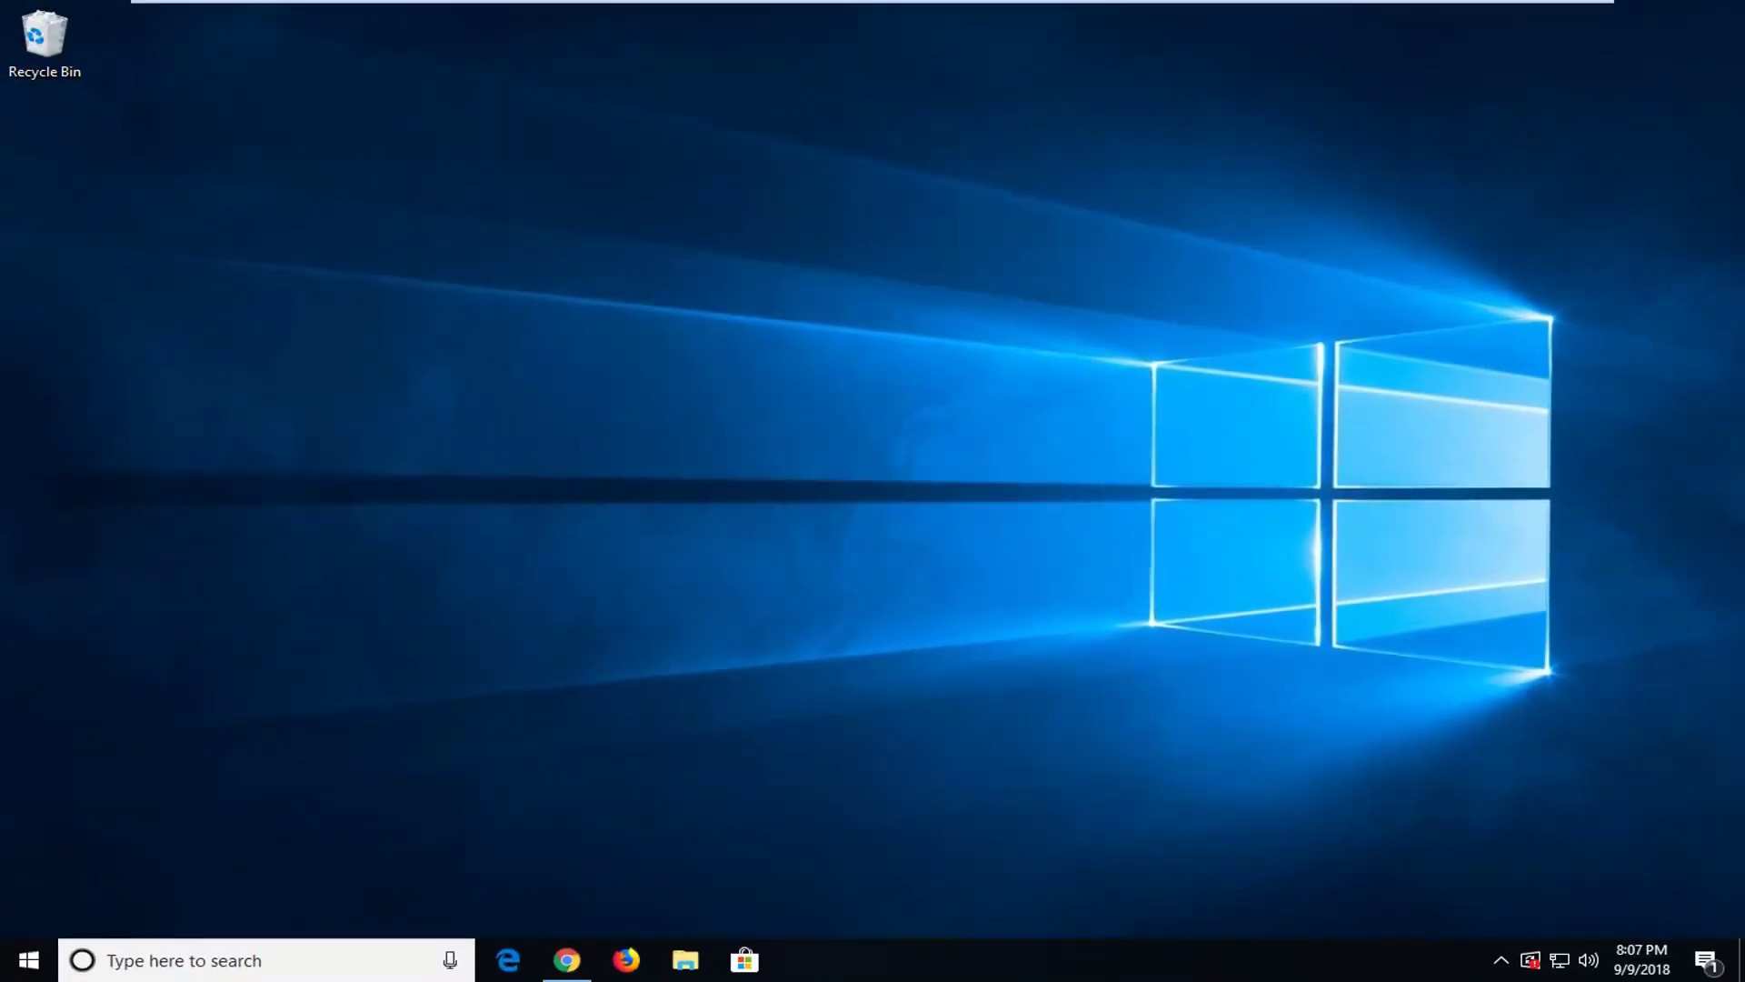